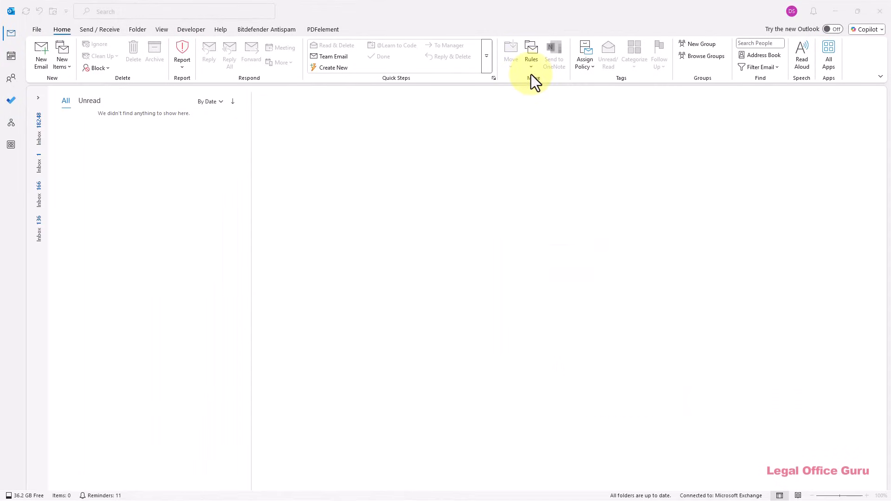
Open the Rules and Alerts manager and look through the list of inbox rules.
{"action": "left_click", "coordinate": [530, 69]}
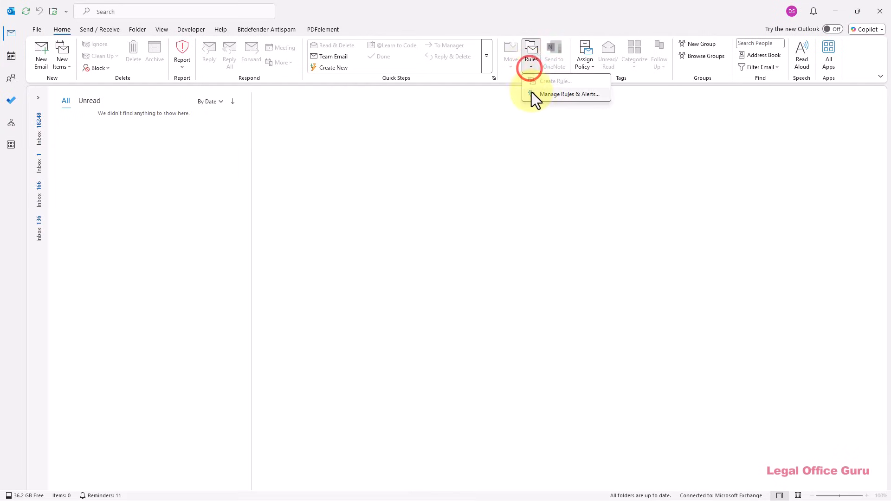
{"action": "left_click", "coordinate": [532, 92]}
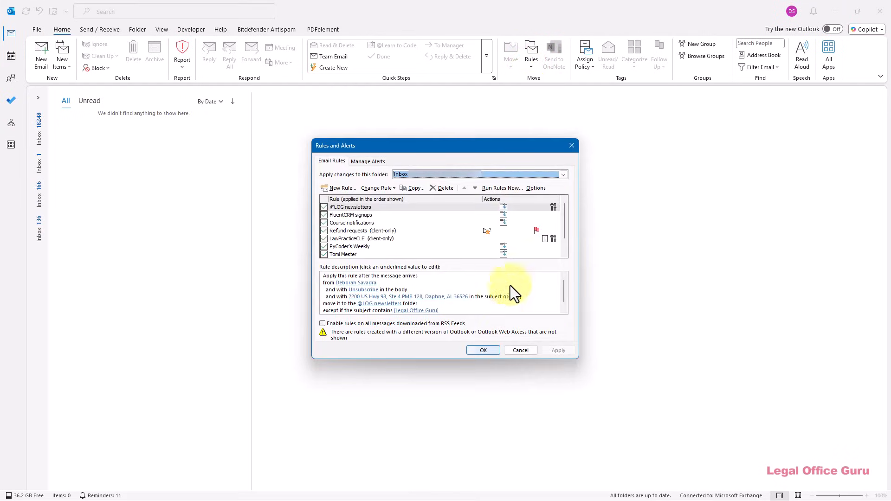
{"action": "left_click", "coordinate": [564, 254]}
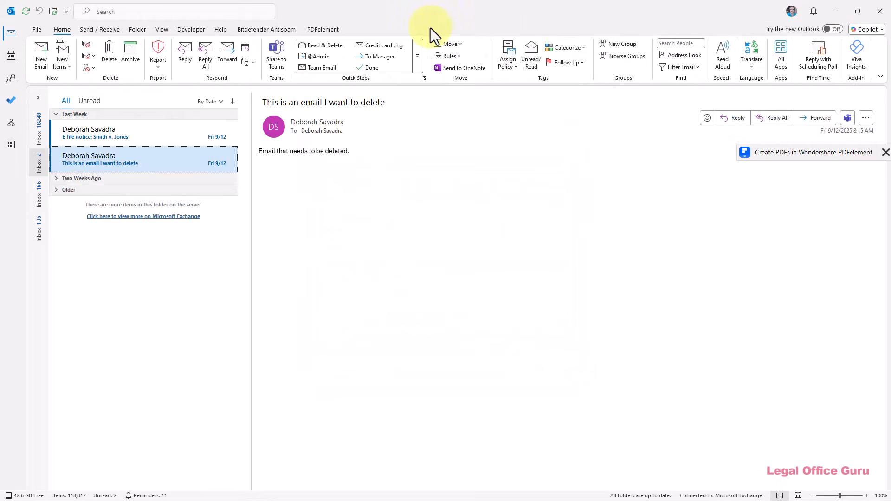
Review and save the Read & Delete quick step, and apply it to the email "This is an email I want to delete".
{"action": "right_click", "coordinate": [340, 45]}
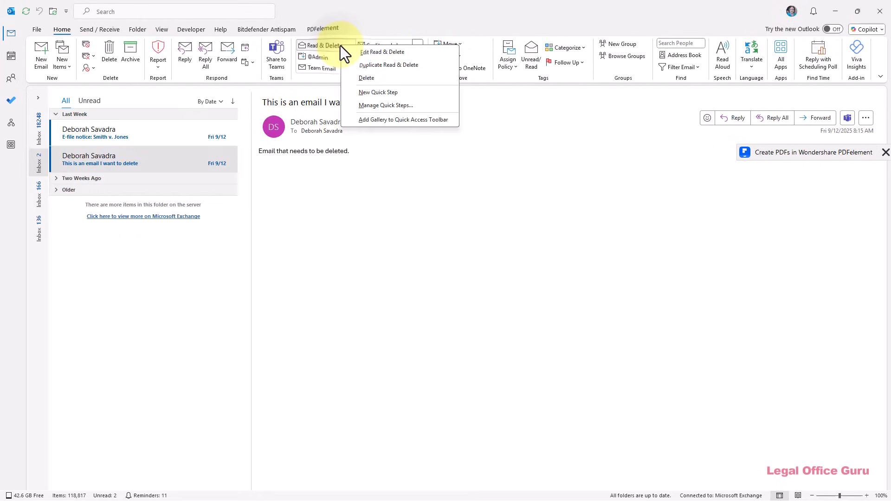
{"action": "left_click", "coordinate": [364, 54]}
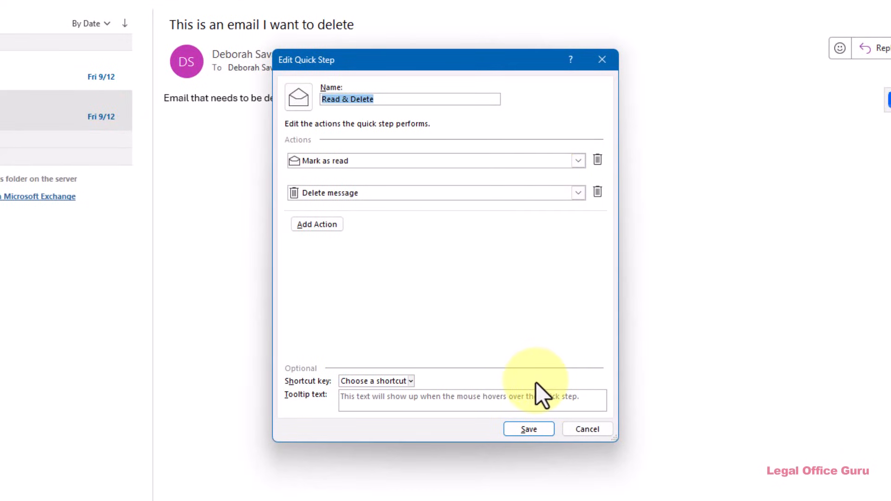
{"action": "left_click", "coordinate": [534, 432]}
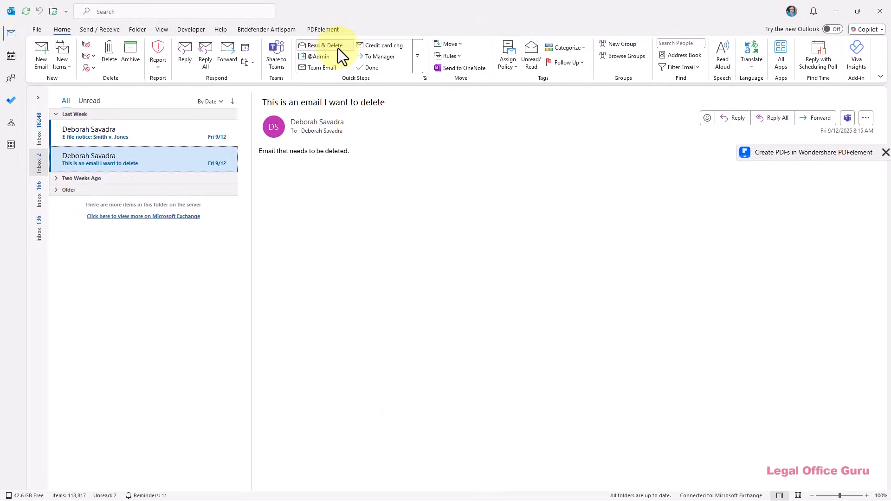
{"action": "left_click", "coordinate": [338, 47]}
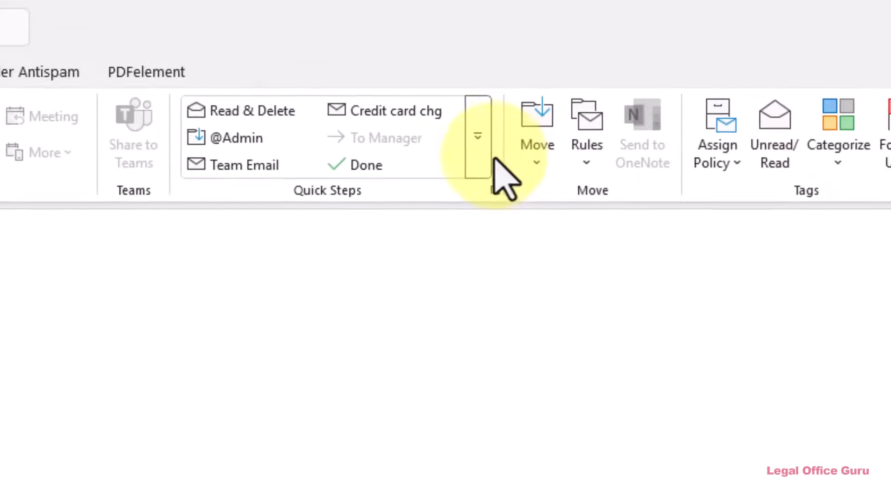
Expand the quick steps gallery to view all available quick steps and the options for creating a new one.
{"action": "left_click", "coordinate": [477, 148]}
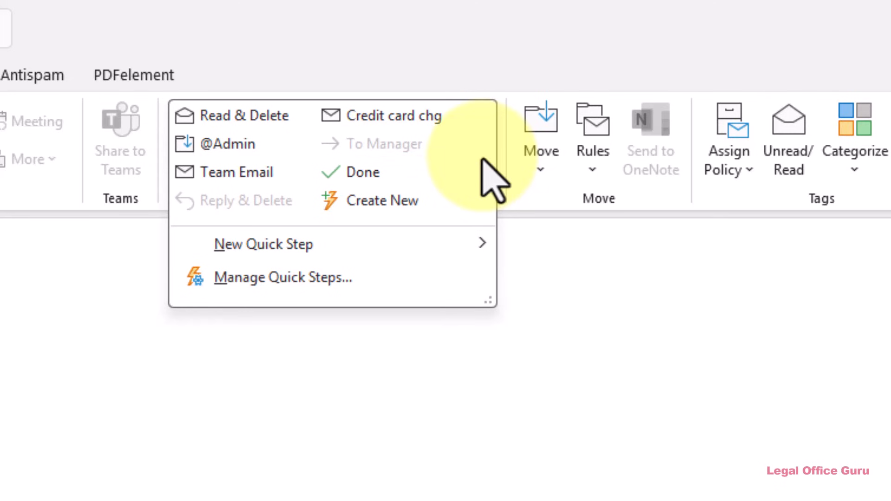
{"action": "mouse_move", "coordinate": [449, 244]}
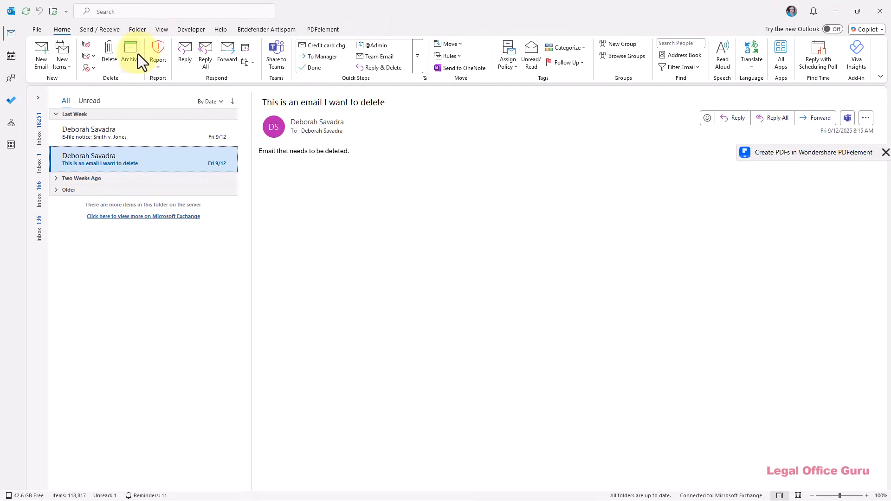
Delete the email "This is an email I want to delete" with the regular Delete command and expand the folder pane.
{"action": "left_click", "coordinate": [109, 52]}
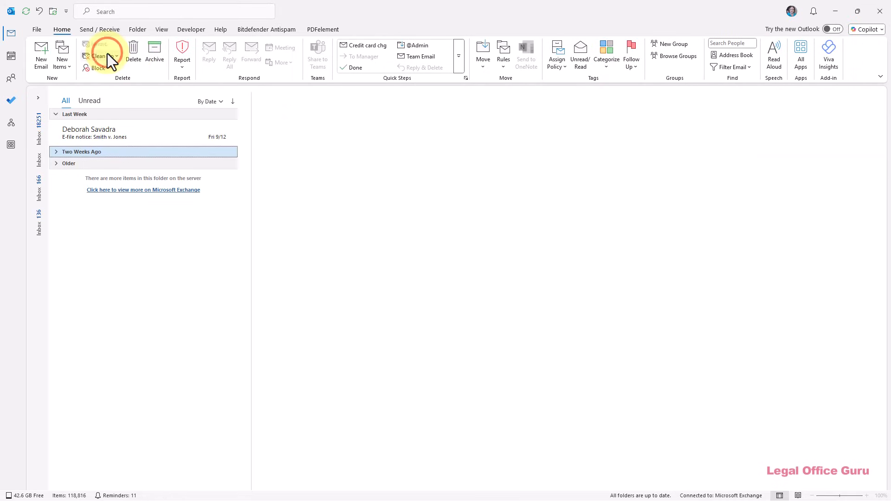
{"action": "left_click", "coordinate": [35, 99]}
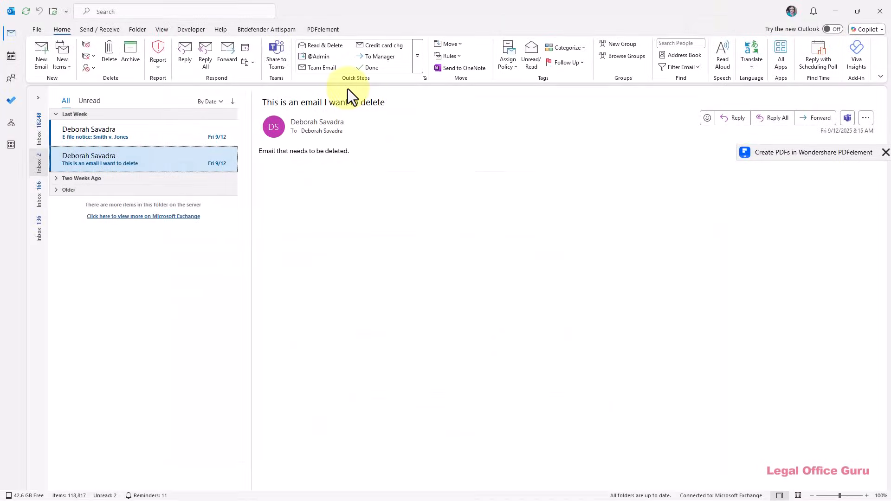
Run the Read & Delete quick step on the selected email "This is an email I want to delete".
{"action": "left_click", "coordinate": [338, 49]}
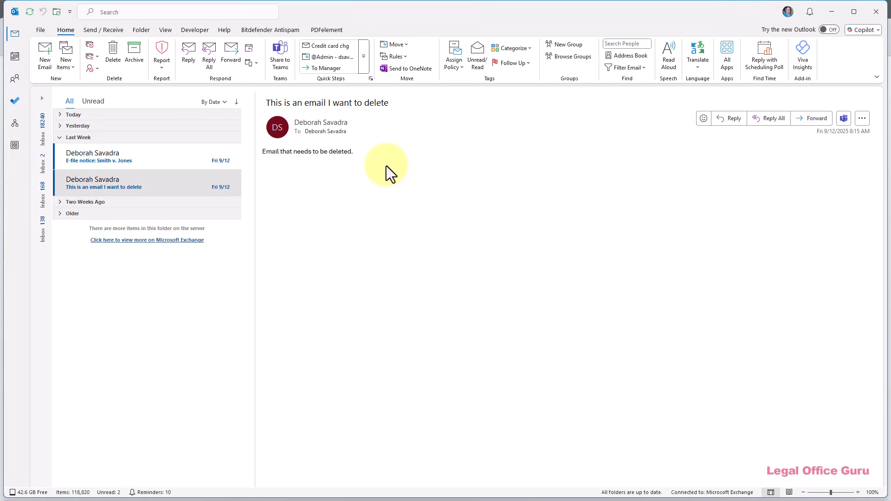
Start a new Move to Folder quick step, show its full editing options and name it "Read & Delete".
{"action": "left_click", "coordinate": [363, 56]}
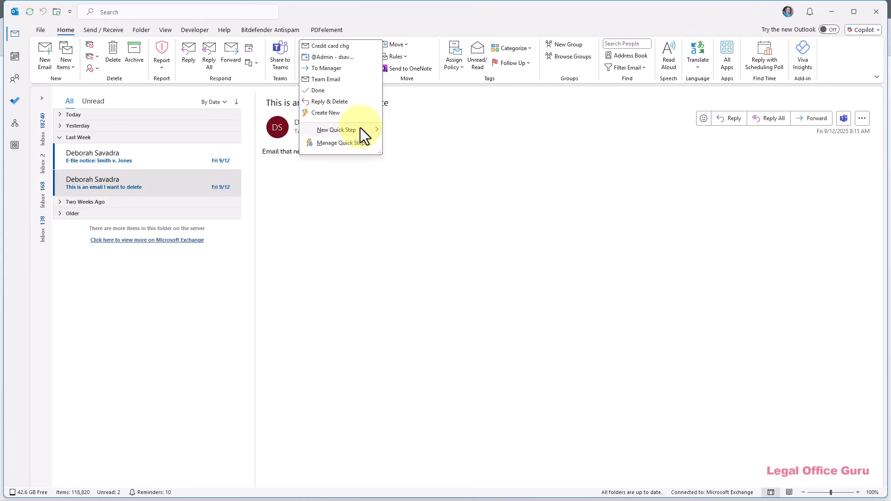
{"action": "mouse_move", "coordinate": [360, 129]}
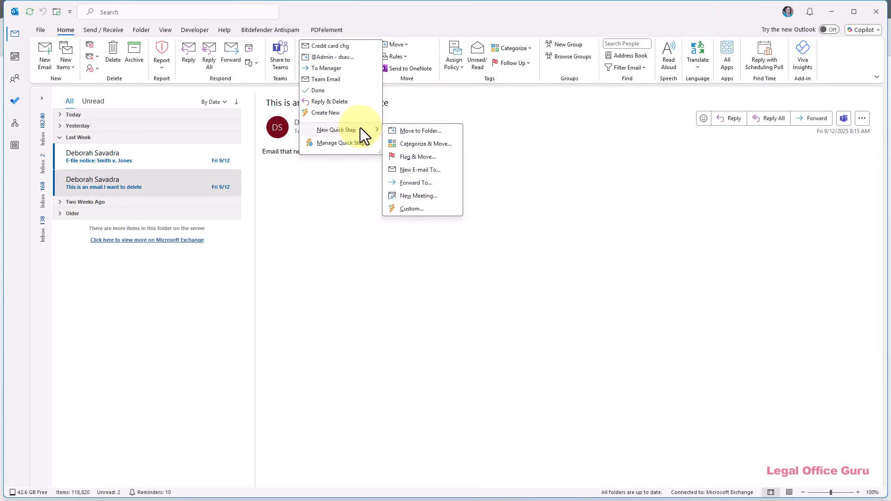
{"action": "left_click", "coordinate": [442, 131]}
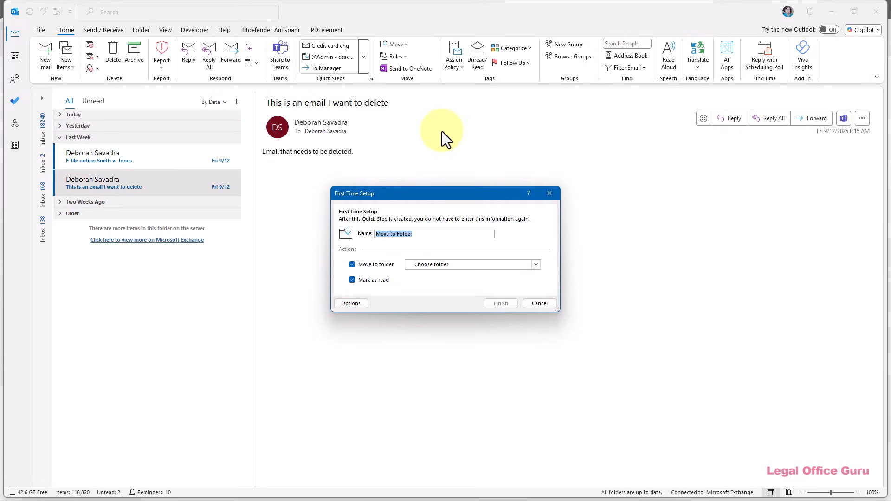
{"action": "left_click", "coordinate": [353, 306]}
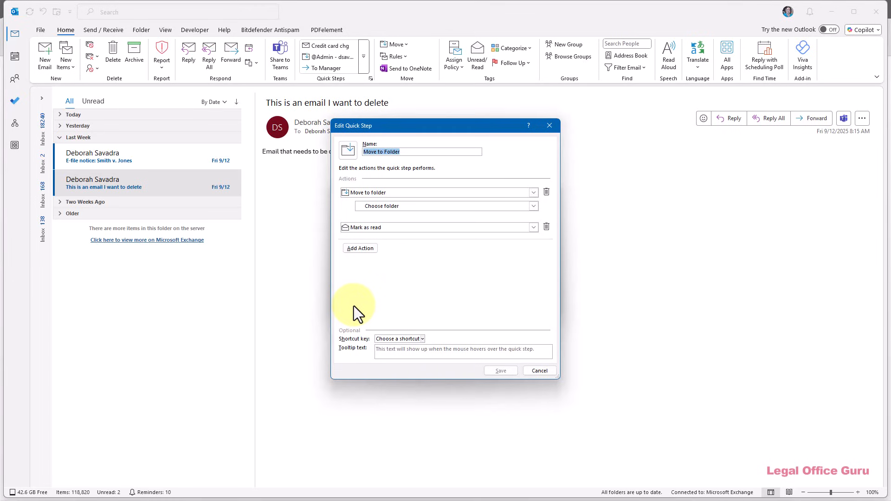
{"action": "type", "text": "Read & Delete"}
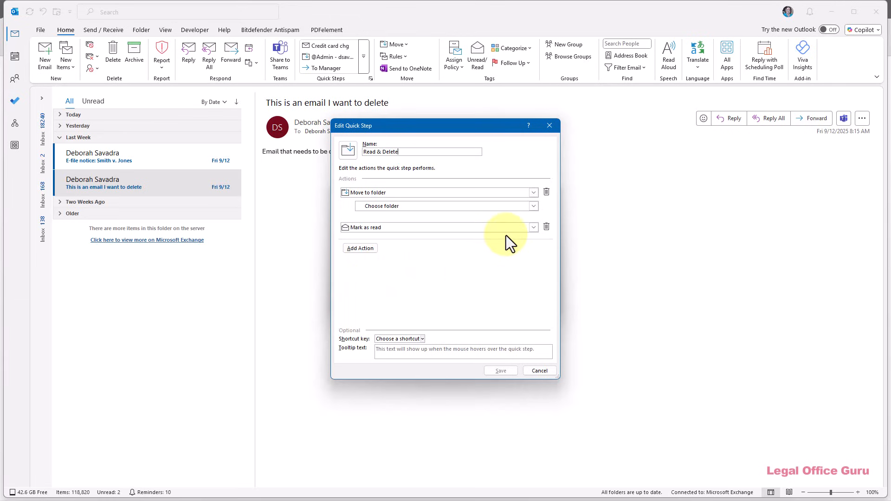
Change the quick step's Move to folder action to Delete message, keeping Mark as read, and save it.
{"action": "left_click", "coordinate": [534, 193]}
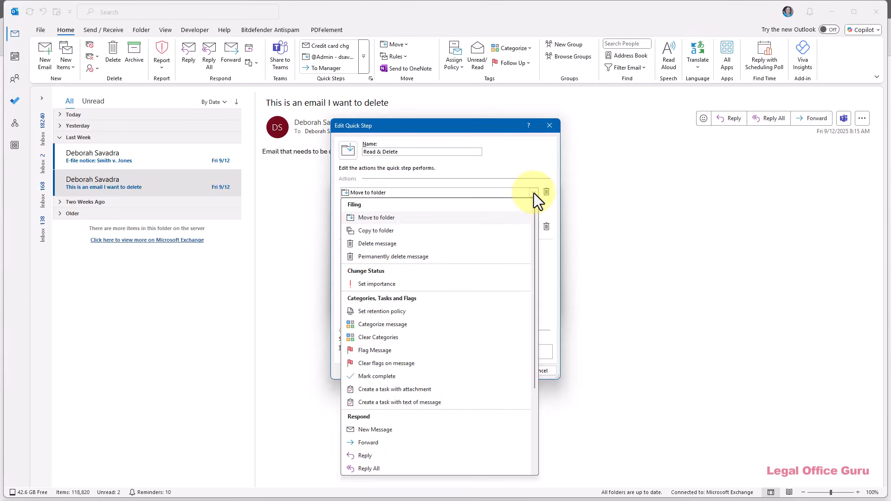
{"action": "left_click", "coordinate": [509, 244]}
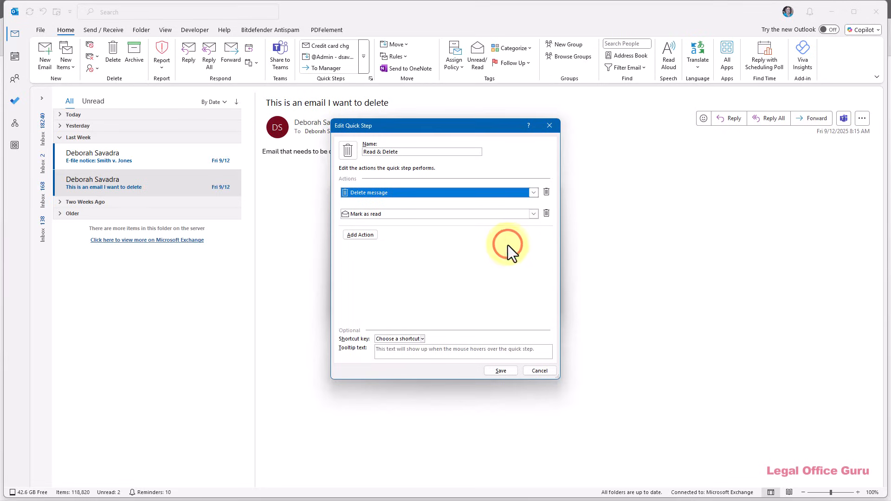
{"action": "left_click", "coordinate": [501, 370]}
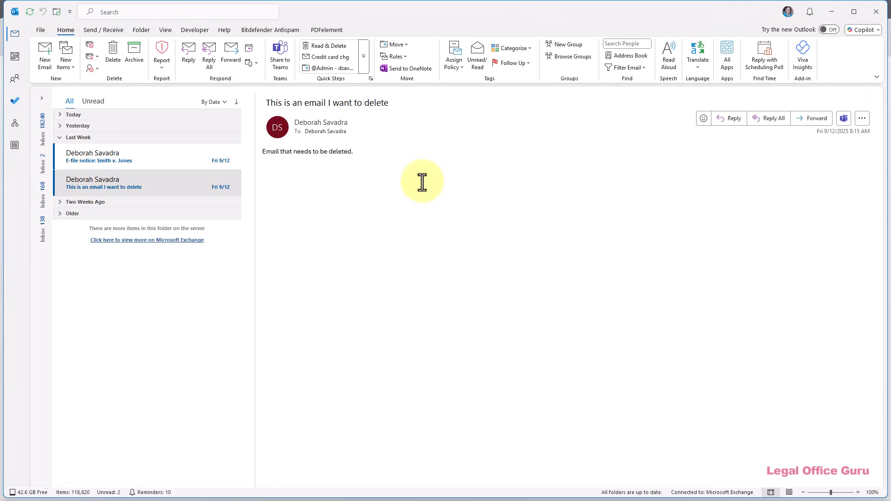
Open a blank custom quick step and view the actions that can be assigned to it.
{"action": "left_click", "coordinate": [363, 60]}
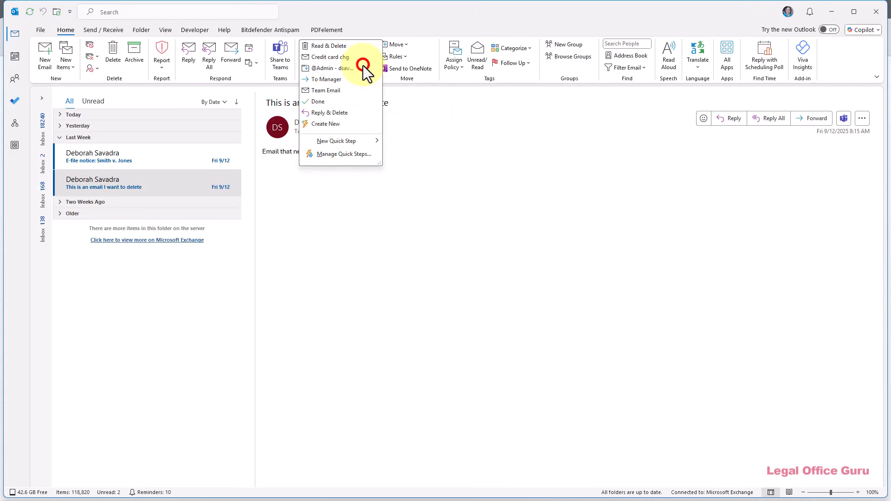
{"action": "left_click", "coordinate": [336, 124]}
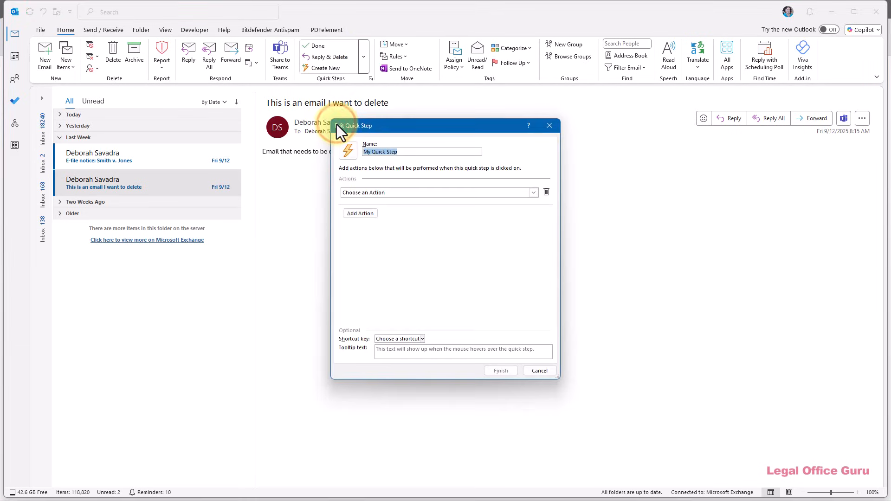
{"action": "left_click", "coordinate": [536, 194]}
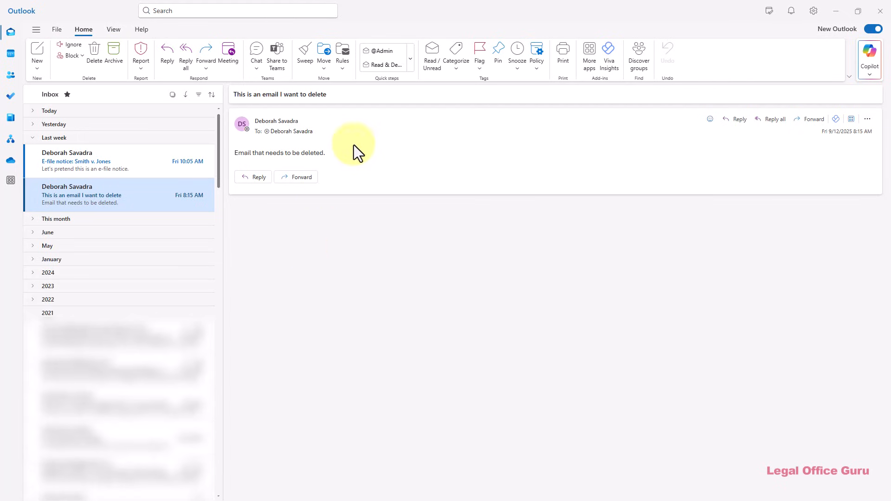
View the quick steps list in new Outlook and switch the ribbon layout to Simplified ribbon.
{"action": "left_click", "coordinate": [411, 59]}
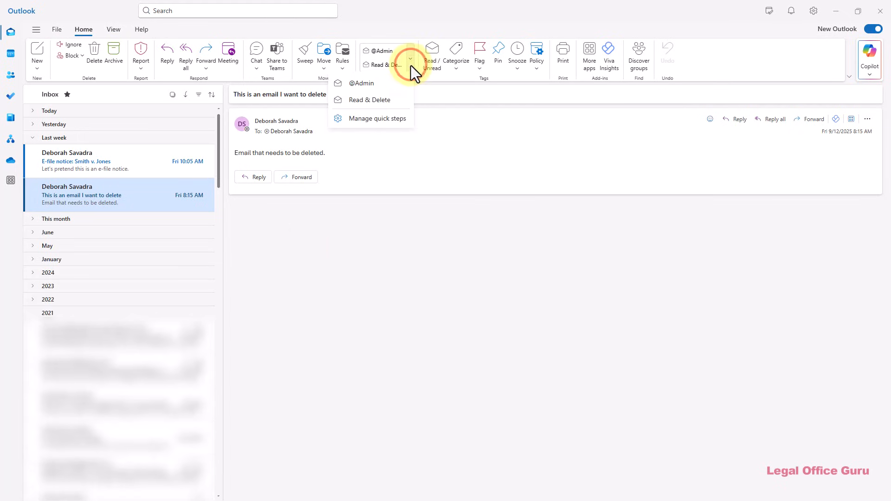
{"action": "left_click", "coordinate": [850, 79]}
{"action": "left_click", "coordinate": [850, 79]}
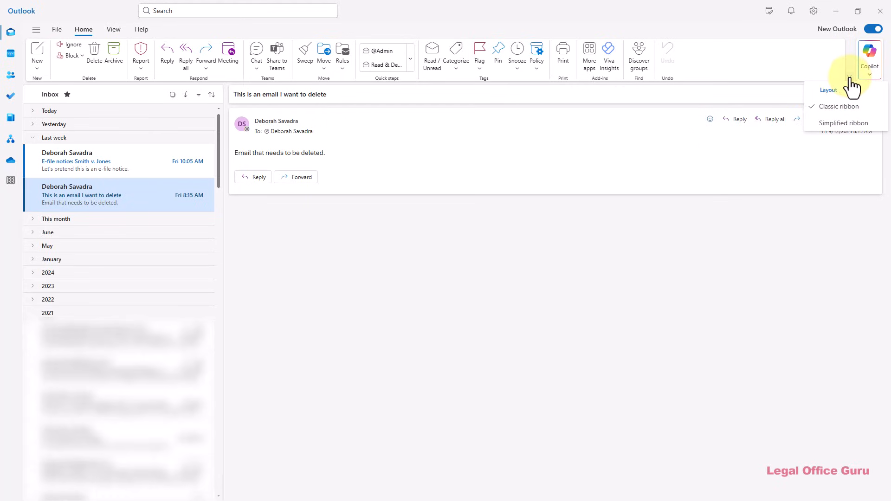
{"action": "left_click", "coordinate": [846, 124]}
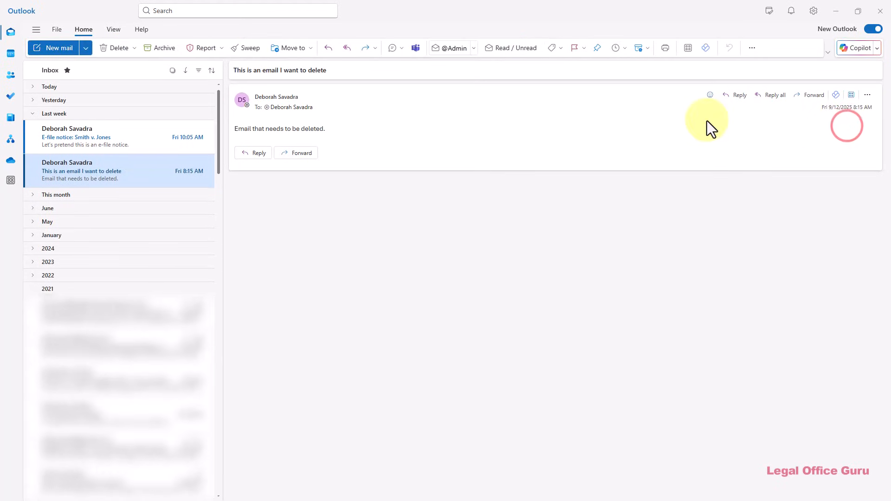
Open the quick steps management settings and add a new quick step named "Read & Delete 2".
{"action": "left_click", "coordinate": [474, 49]}
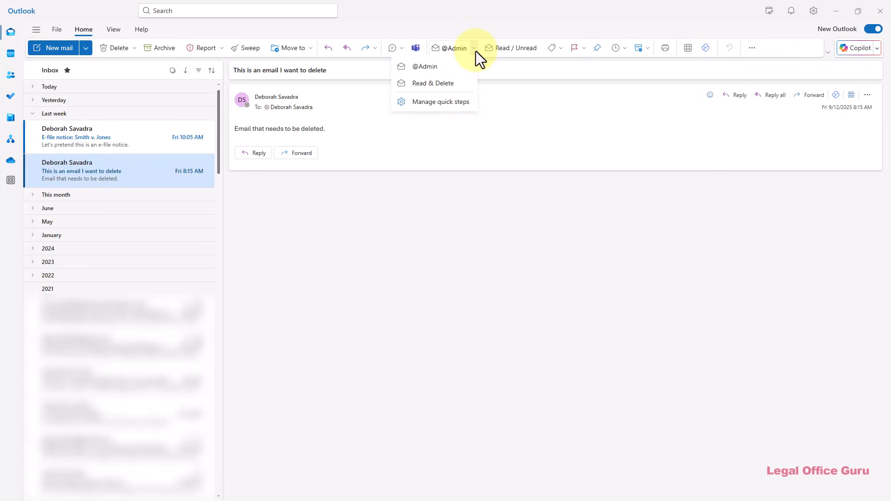
{"action": "left_click", "coordinate": [449, 103]}
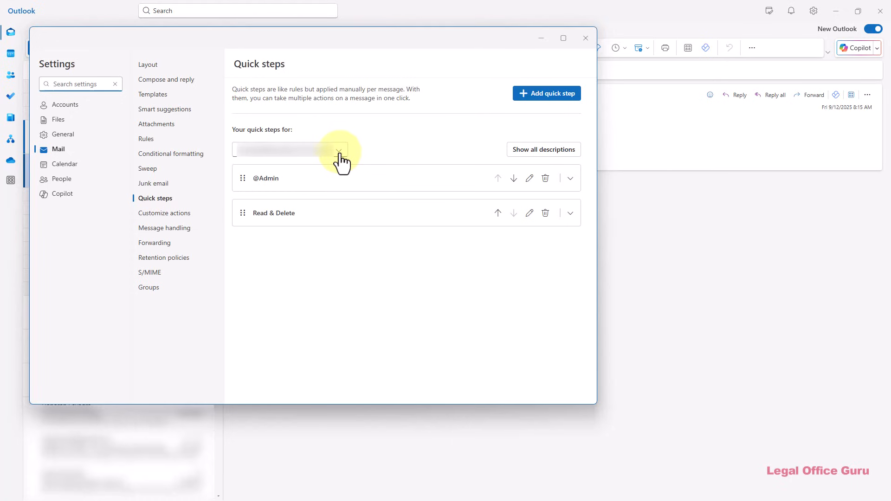
{"action": "left_click", "coordinate": [555, 95]}
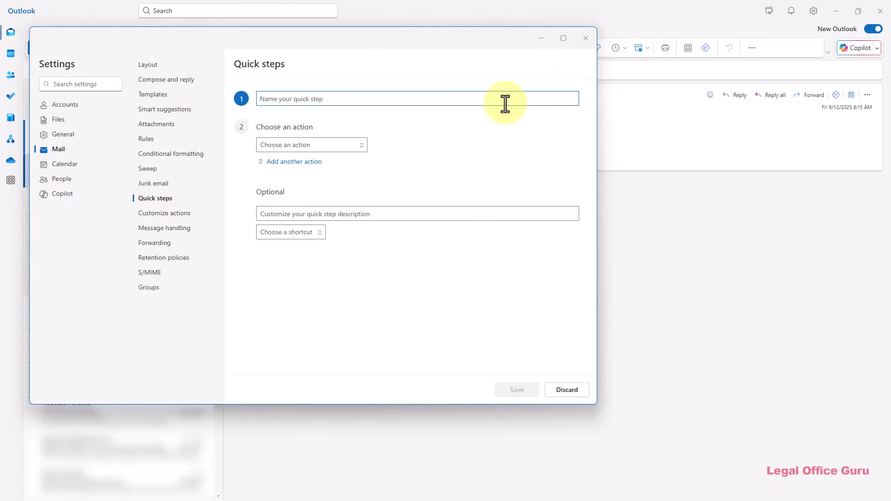
{"action": "type", "text": "Read & Delete 2"}
Give the new quick step the actions Mark as read and Delete, and save it.
{"action": "left_click", "coordinate": [362, 146]}
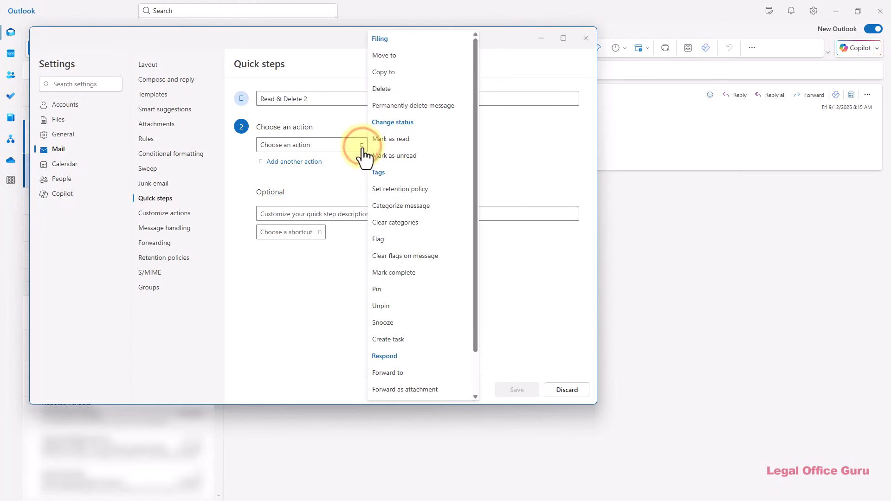
{"action": "left_click", "coordinate": [394, 139]}
{"action": "left_click", "coordinate": [310, 162]}
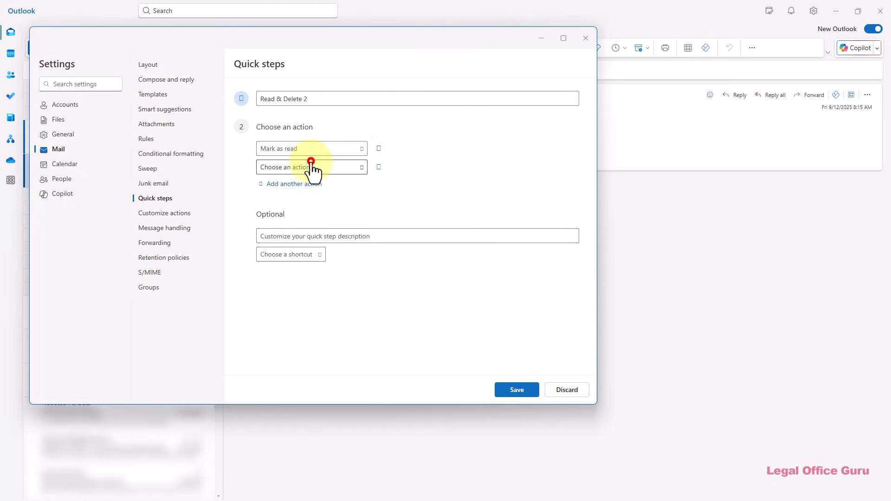
{"action": "left_click", "coordinate": [362, 168]}
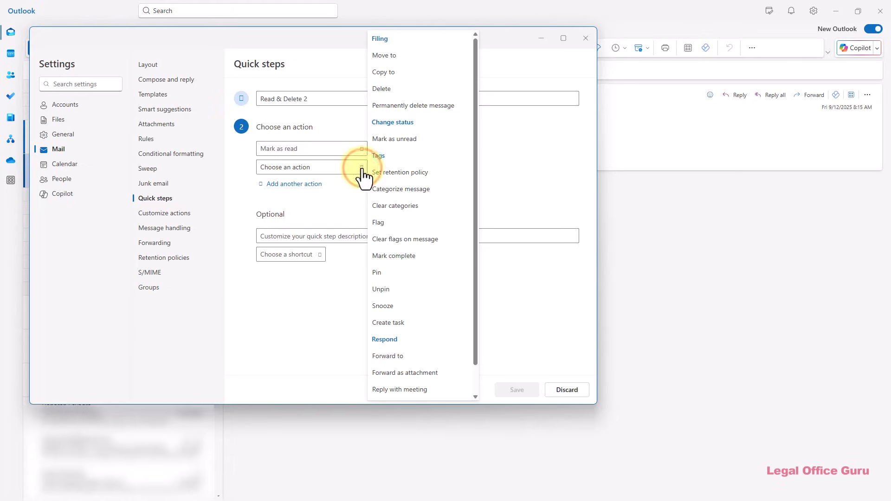
{"action": "left_click", "coordinate": [394, 92]}
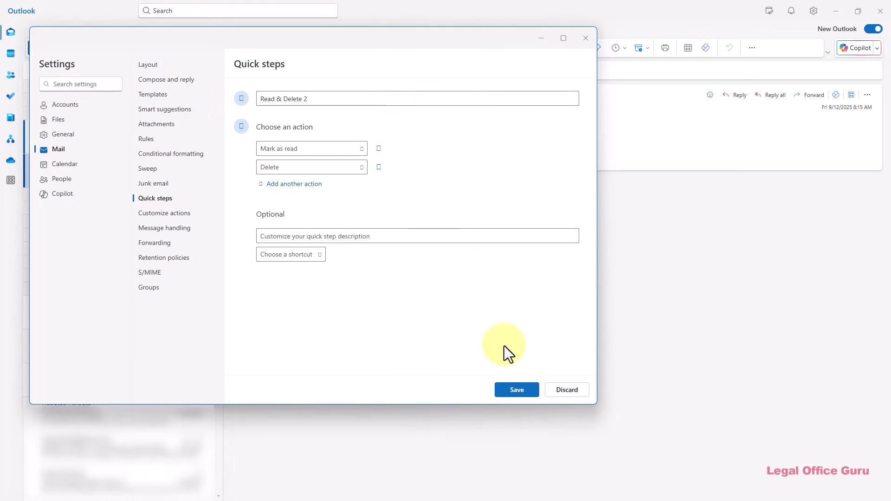
{"action": "left_click", "coordinate": [530, 392]}
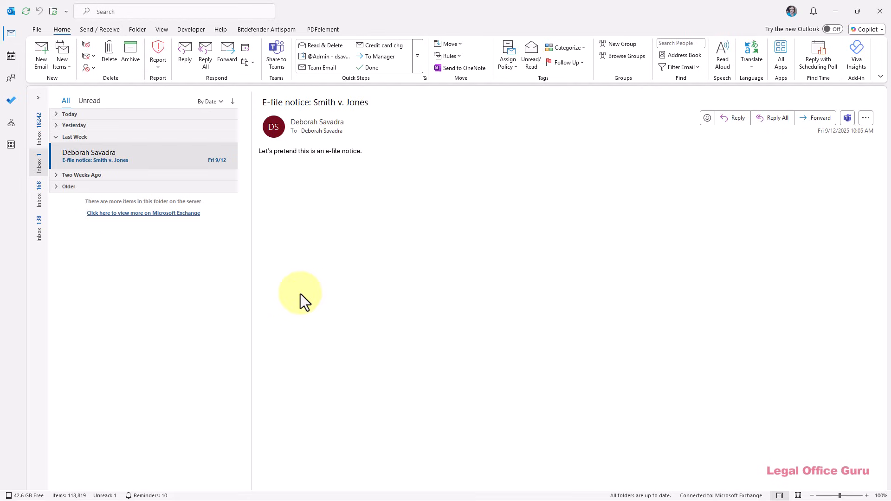
Open the rules manager, examine the Court email rule's conditions and actions, and close it without saving changes.
{"action": "left_click", "coordinate": [460, 57]}
{"action": "left_click", "coordinate": [492, 97]}
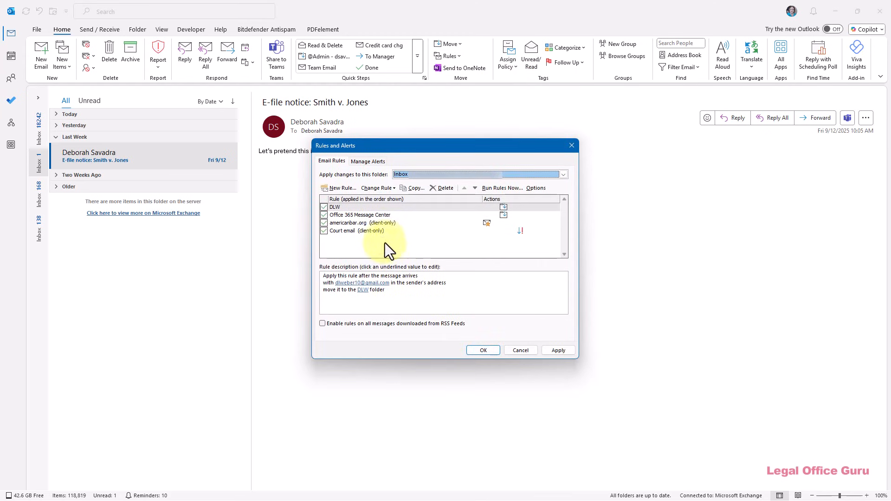
{"action": "left_click", "coordinate": [380, 230]}
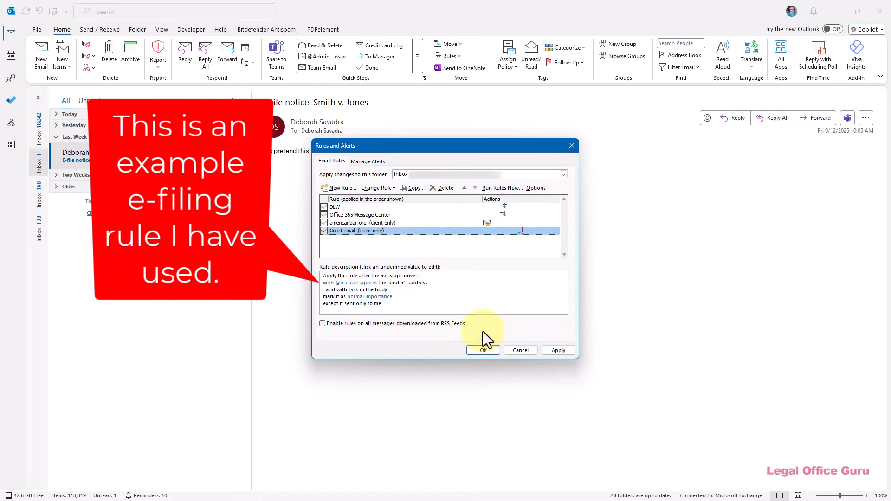
{"action": "left_click", "coordinate": [523, 351]}
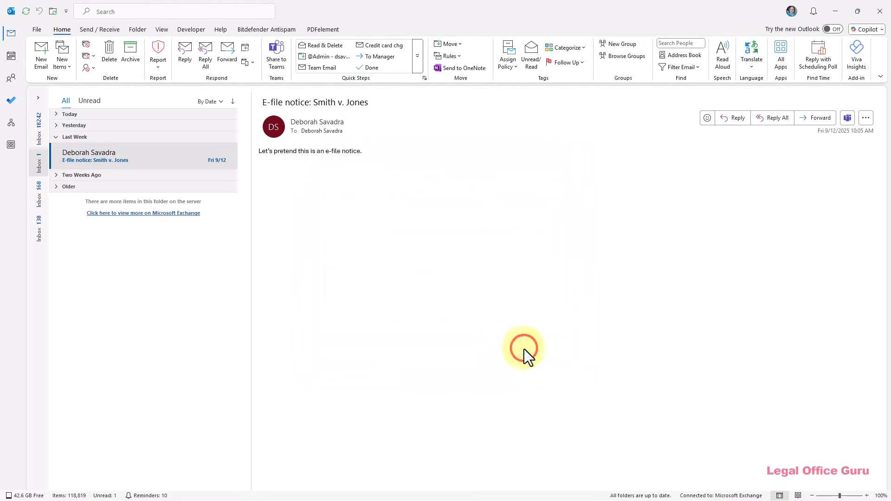
Create a new quick step in classic Outlook and name it "Smith v. Jones".
{"action": "left_click", "coordinate": [417, 60]}
{"action": "mouse_move", "coordinate": [365, 90]}
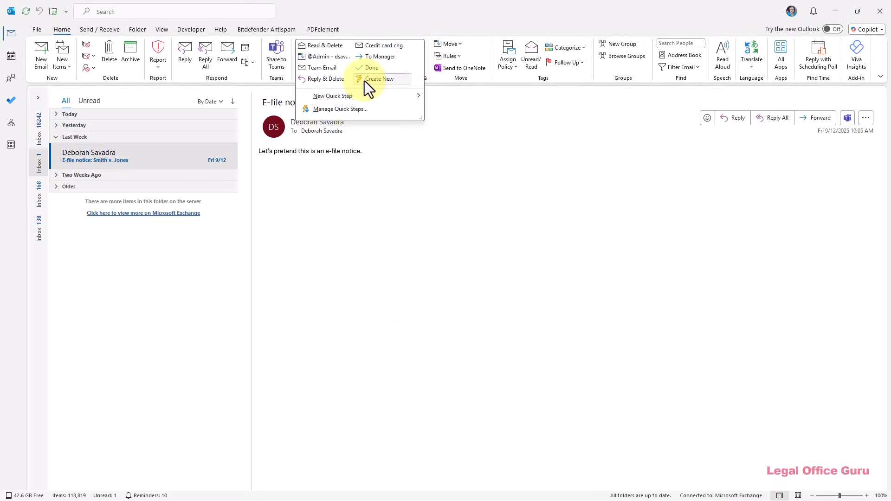
{"action": "left_click", "coordinate": [365, 81]}
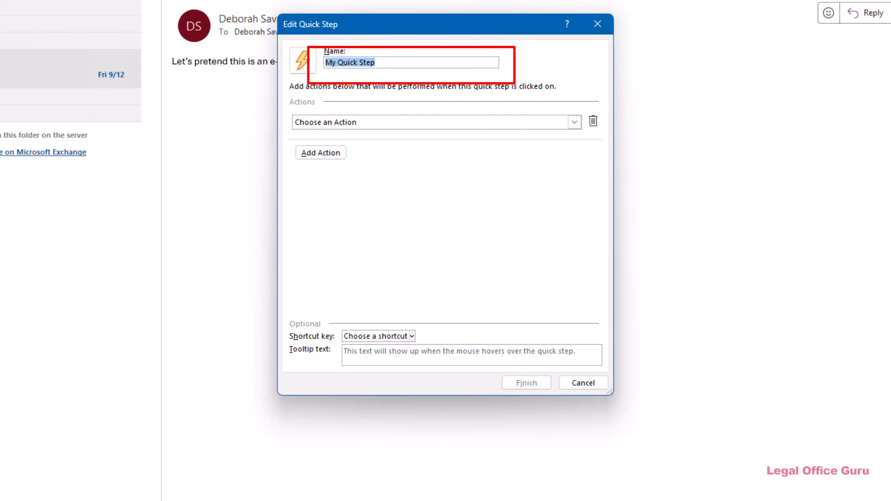
{"action": "type", "text": "Smi"}
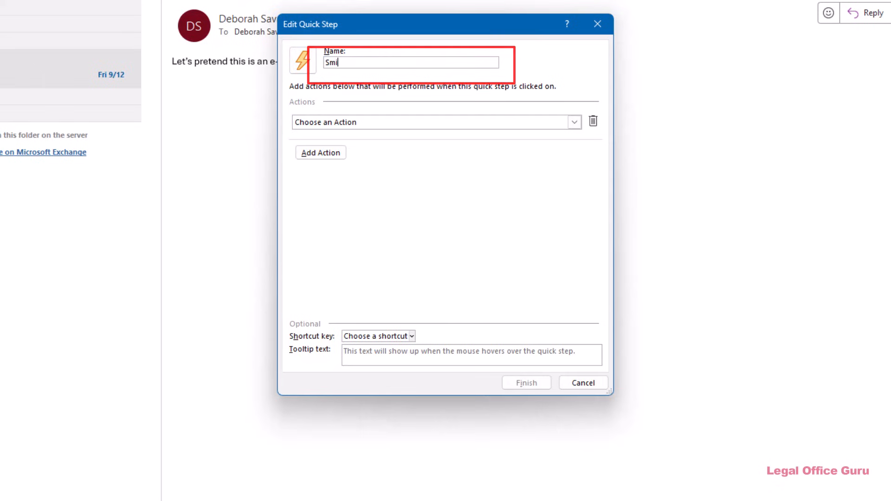
{"action": "type", "text": "th v. Jones"}
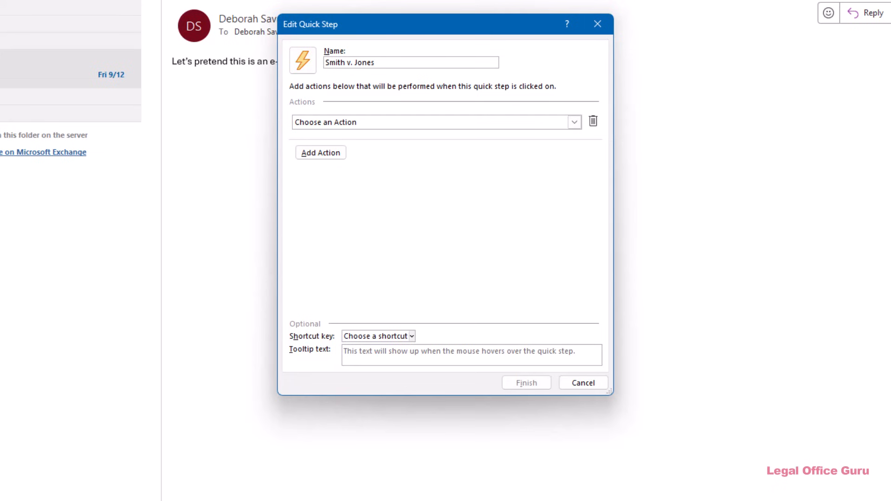
Set the quick step's first action to Flag Message with the Today flag.
{"action": "left_click", "coordinate": [575, 123]}
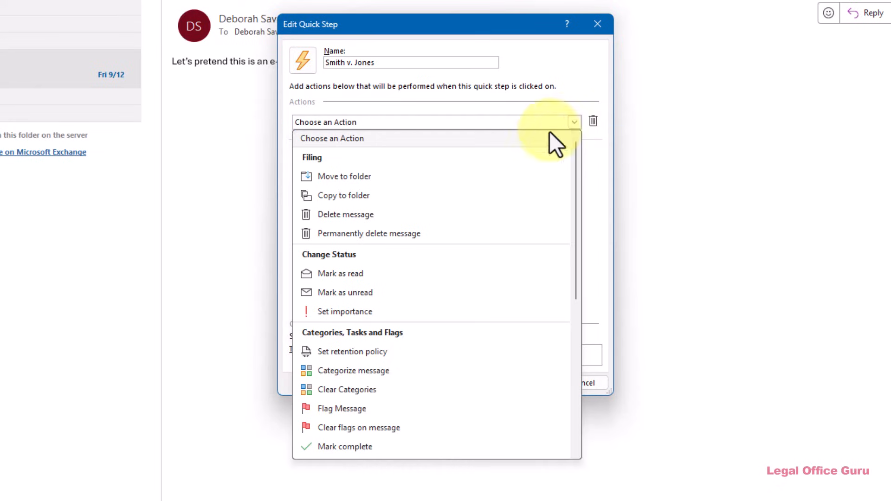
{"action": "left_click", "coordinate": [373, 408]}
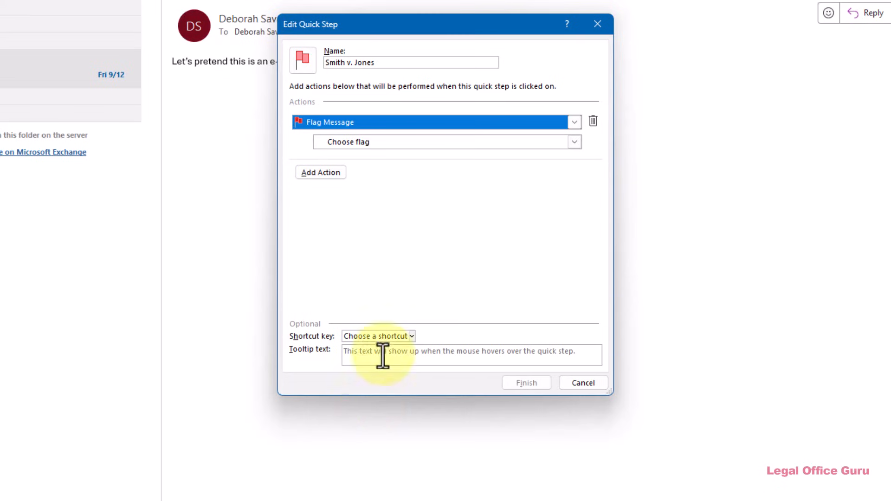
{"action": "left_click", "coordinate": [575, 143]}
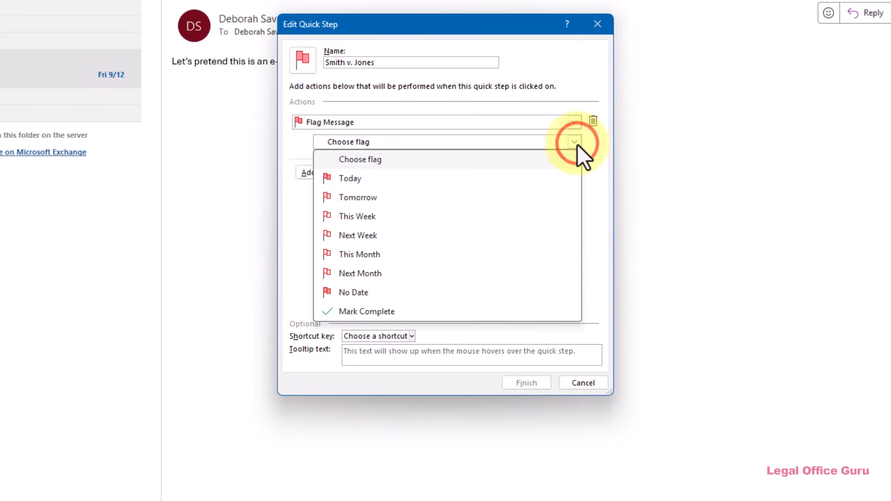
{"action": "left_click", "coordinate": [507, 187]}
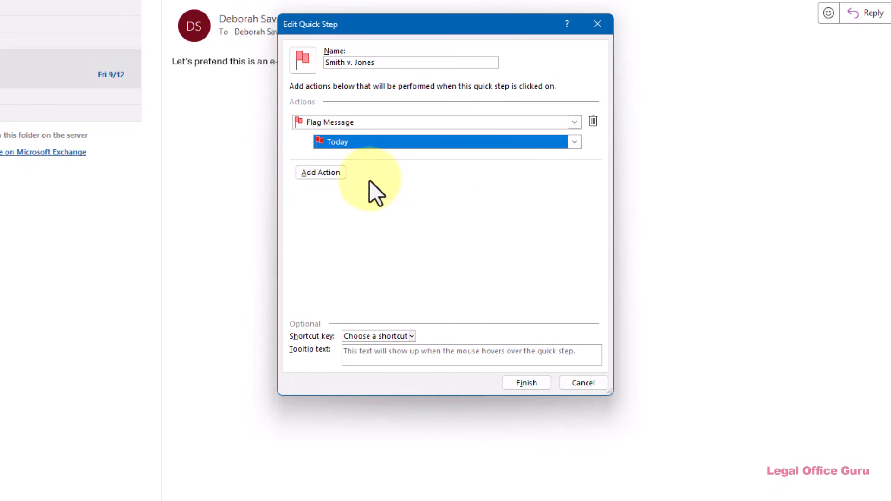
Add a Move to folder action to the quick step and open the full folder selection for its destination.
{"action": "left_click", "coordinate": [341, 175]}
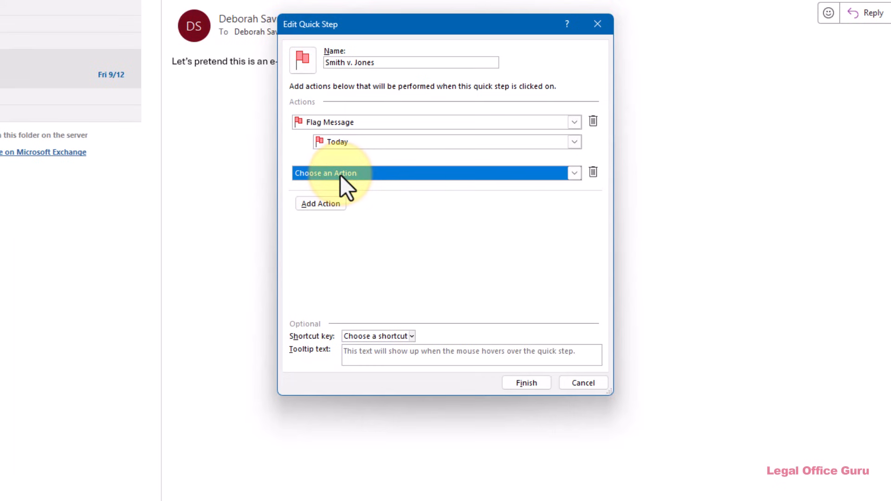
{"action": "left_click", "coordinate": [575, 174]}
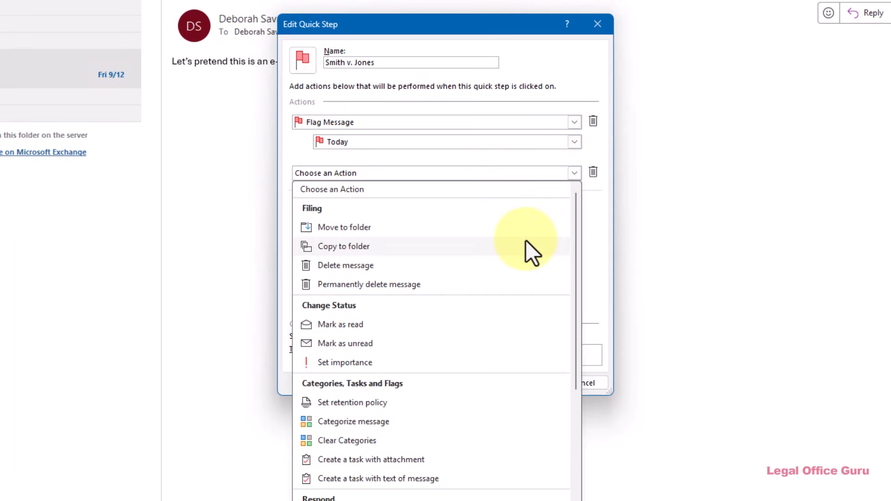
{"action": "left_click", "coordinate": [487, 230]}
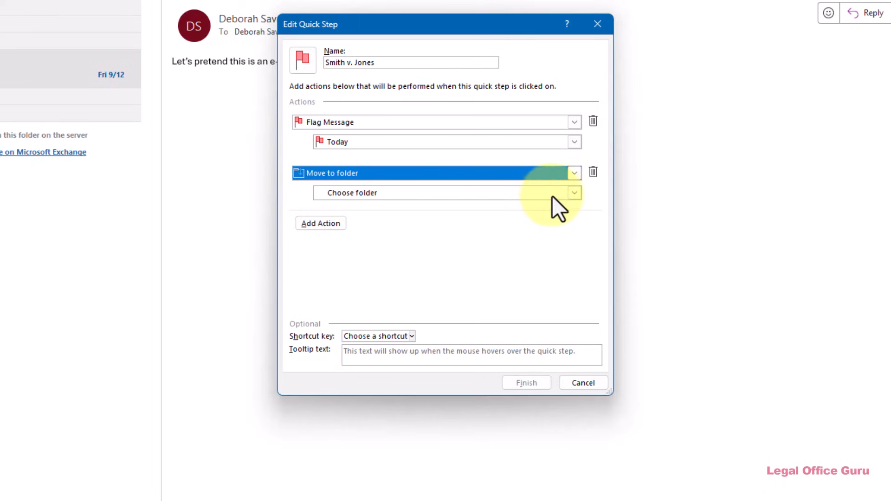
{"action": "left_click", "coordinate": [576, 193]}
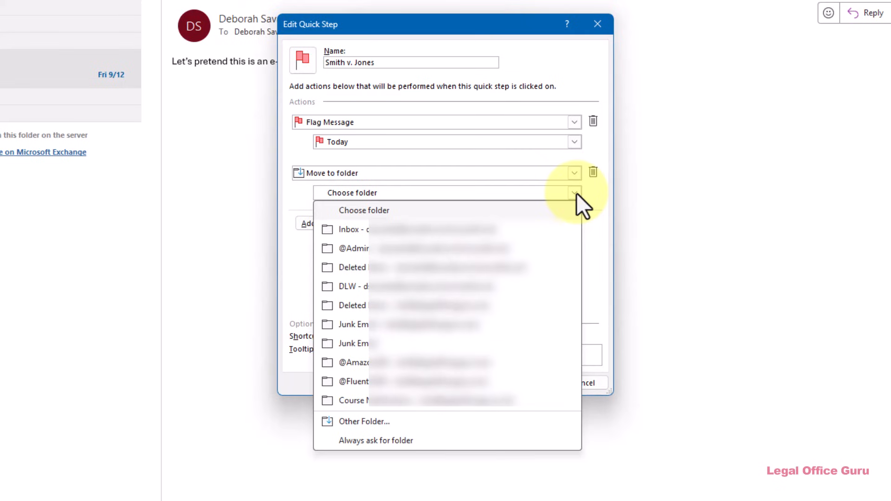
{"action": "left_click", "coordinate": [403, 425]}
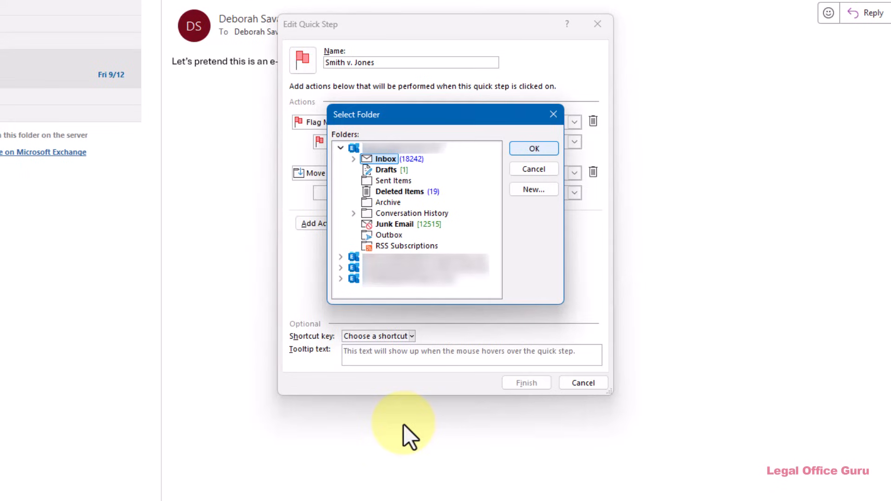
Create a "Smith v. Jones" folder in the third account's Inbox, use it as the move destination, and finish the quick step.
{"action": "left_click", "coordinate": [340, 148]}
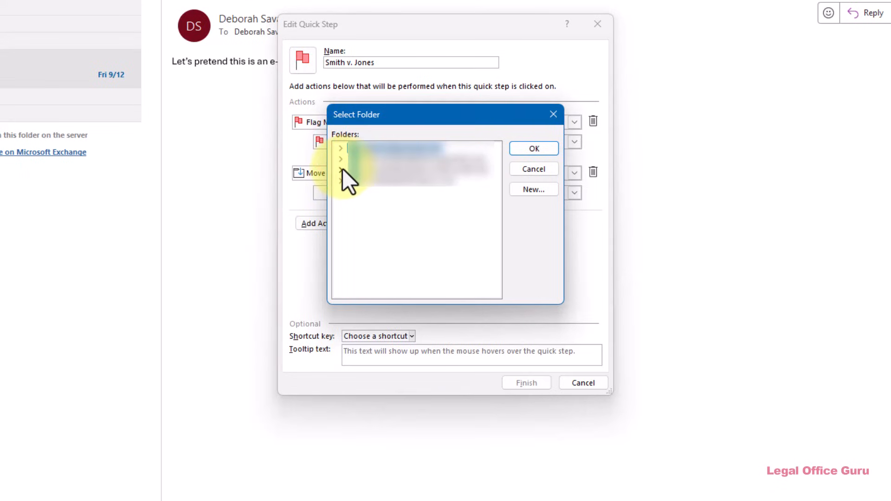
{"action": "left_click", "coordinate": [341, 169]}
{"action": "left_click", "coordinate": [526, 189]}
{"action": "type", "text": "Snmi"}
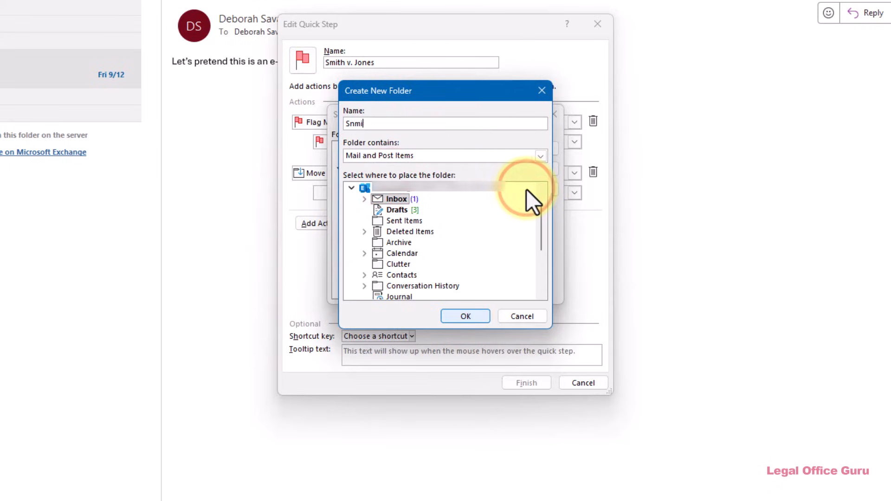
{"action": "key", "text": "BackSpace"}
{"action": "key", "text": "BackSpace"}
{"action": "key", "text": "BackSpace"}
{"action": "type", "text": "mith v. Jones"}
{"action": "left_click", "coordinate": [466, 316]}
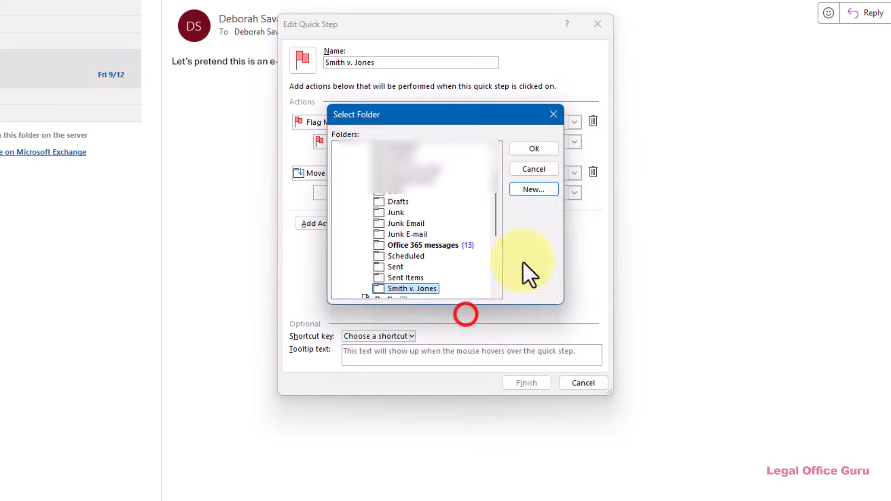
{"action": "left_click", "coordinate": [534, 148]}
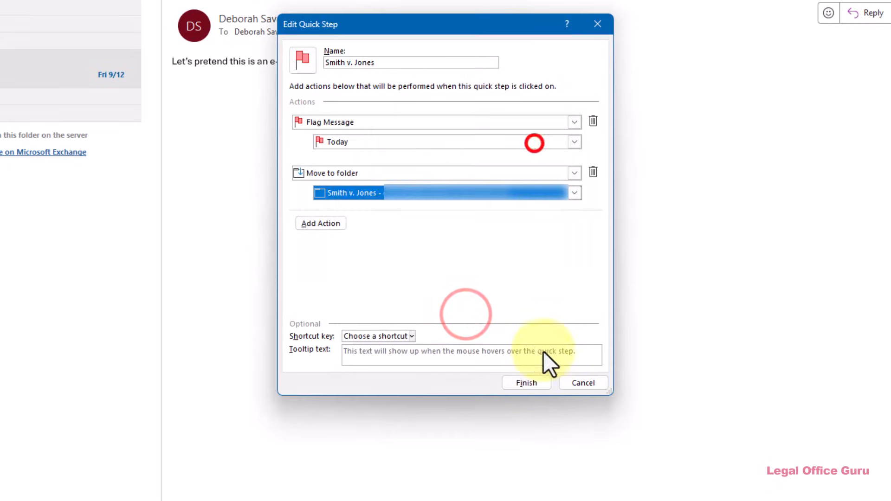
{"action": "left_click", "coordinate": [533, 379]}
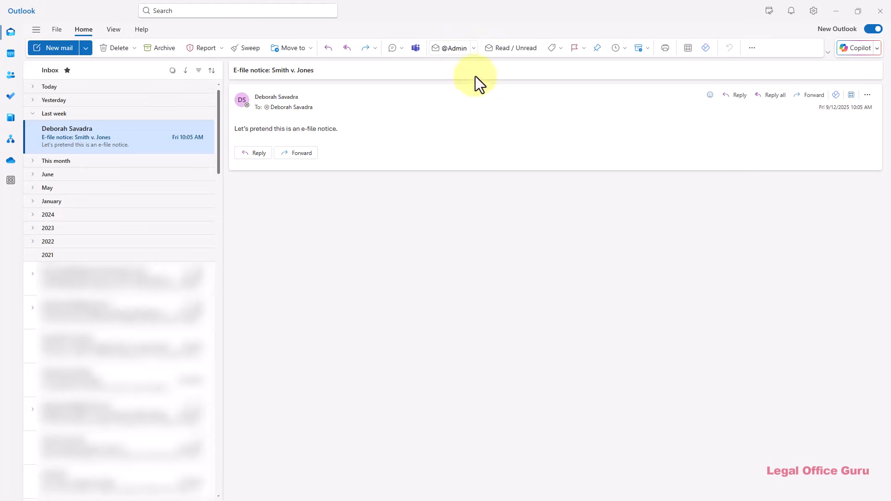
In new Outlook, open the quick steps management settings and add a quick step named "Smith v. Jones".
{"action": "left_click", "coordinate": [474, 52]}
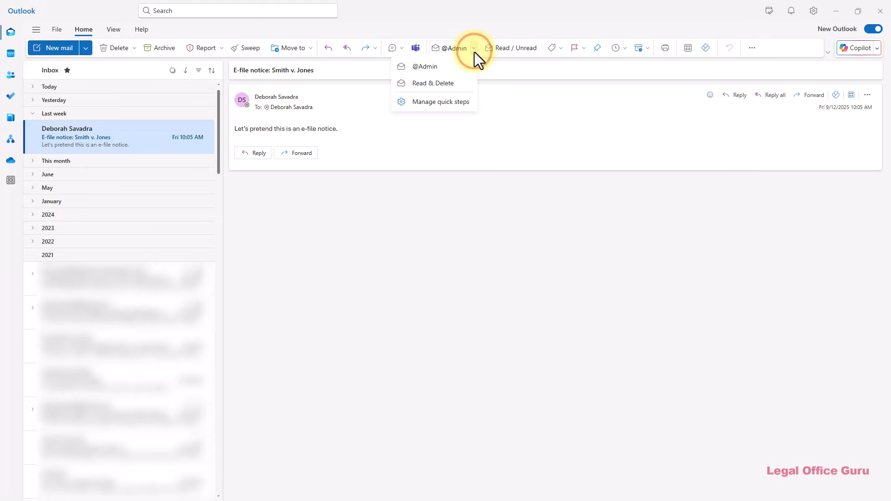
{"action": "left_click", "coordinate": [451, 103]}
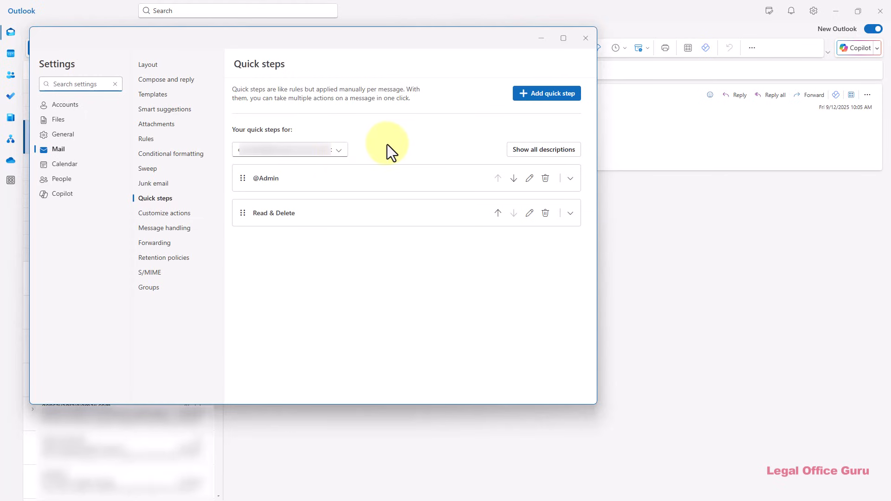
{"action": "left_click", "coordinate": [548, 93]}
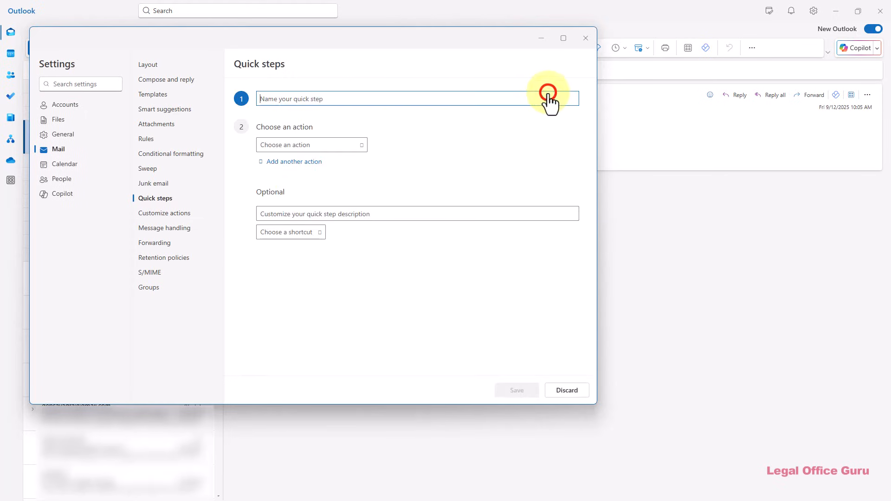
{"action": "type", "text": "Smith v. Jones"}
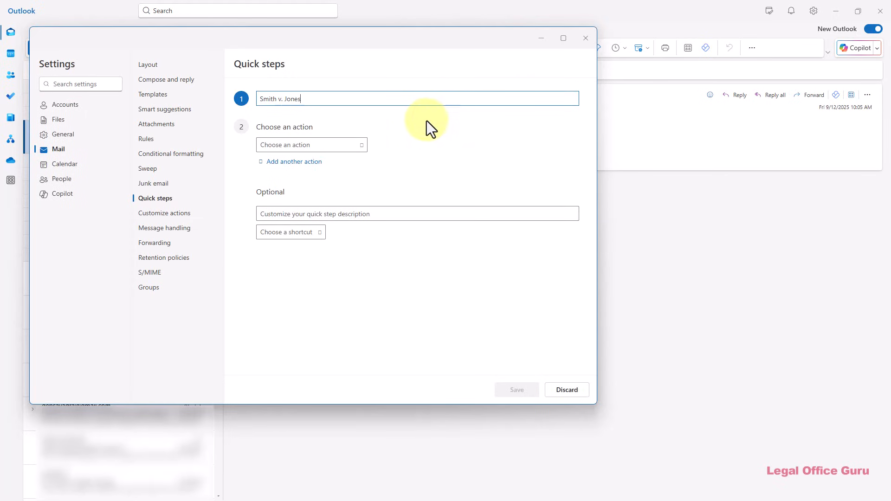
Set the new quick step's first action to Flag with the Today option.
{"action": "left_click", "coordinate": [364, 144]}
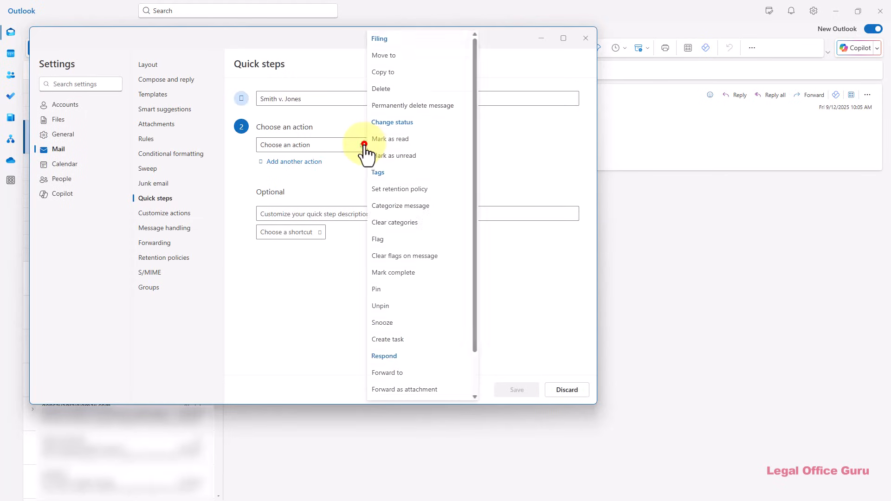
{"action": "left_click", "coordinate": [378, 239]}
{"action": "left_click", "coordinate": [416, 148]}
{"action": "left_click", "coordinate": [384, 161]}
Add a Move to action whose destination is a newly created folder named "Smith v. Jones 2".
{"action": "left_click", "coordinate": [311, 162]}
{"action": "left_click", "coordinate": [360, 167]}
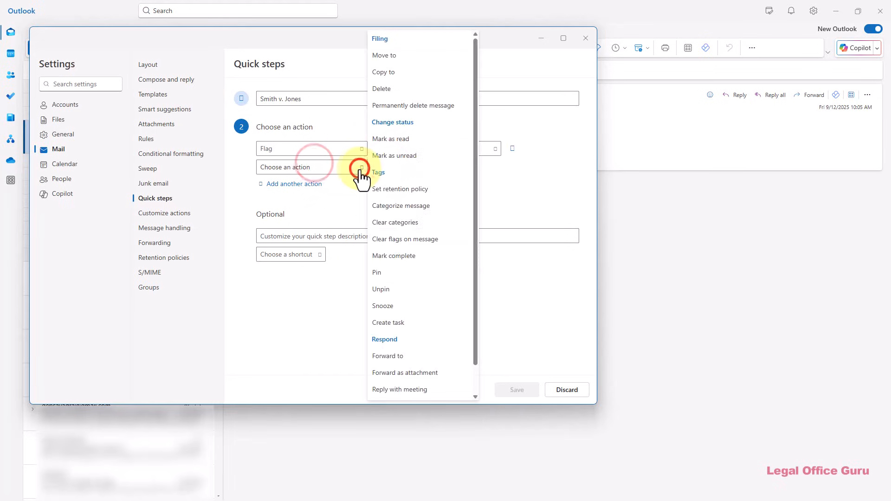
{"action": "left_click", "coordinate": [393, 56]}
{"action": "left_click", "coordinate": [400, 167]}
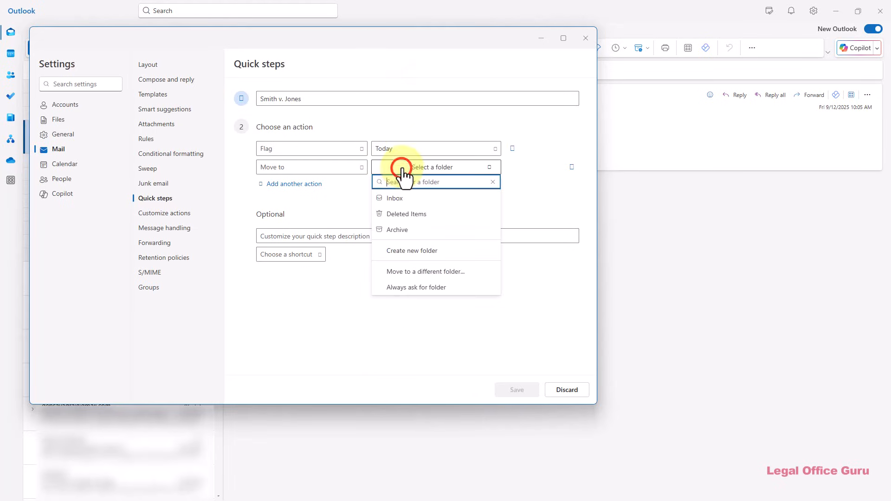
{"action": "left_click", "coordinate": [414, 252]}
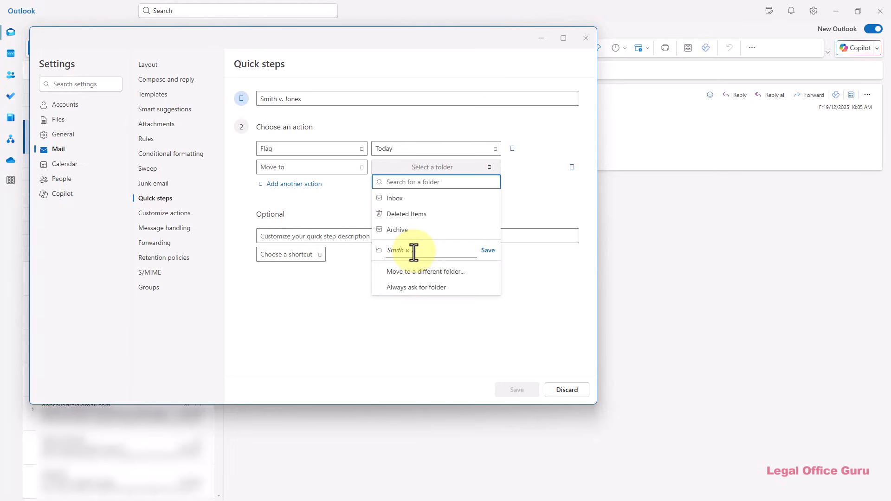
{"action": "type", "text": "2"}
{"action": "left_click", "coordinate": [486, 250]}
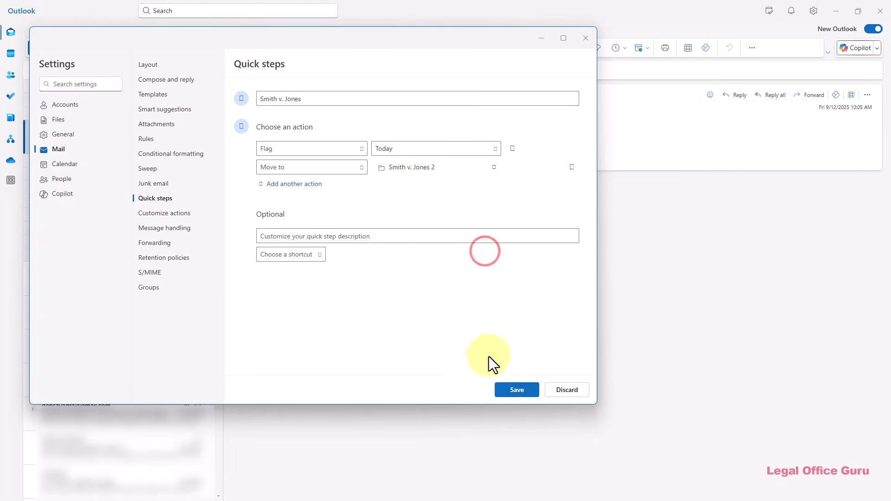
Change the quick step's name to "Smith v. Jones 2" and save it.
{"action": "left_click", "coordinate": [362, 95]}
{"action": "type", "text": "2"}
{"action": "left_click", "coordinate": [515, 392]}
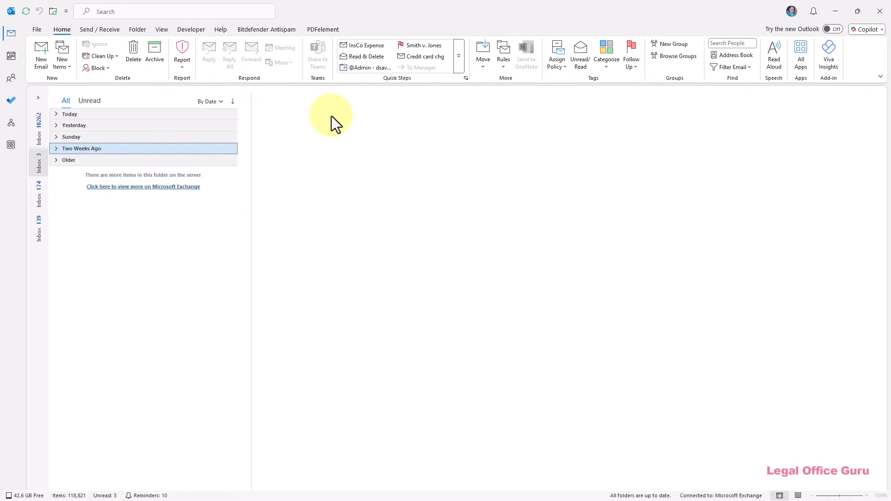
In classic Outlook, view the preset types offered for a new quick step, then close the list.
{"action": "left_click", "coordinate": [457, 56]}
{"action": "mouse_move", "coordinate": [439, 110]}
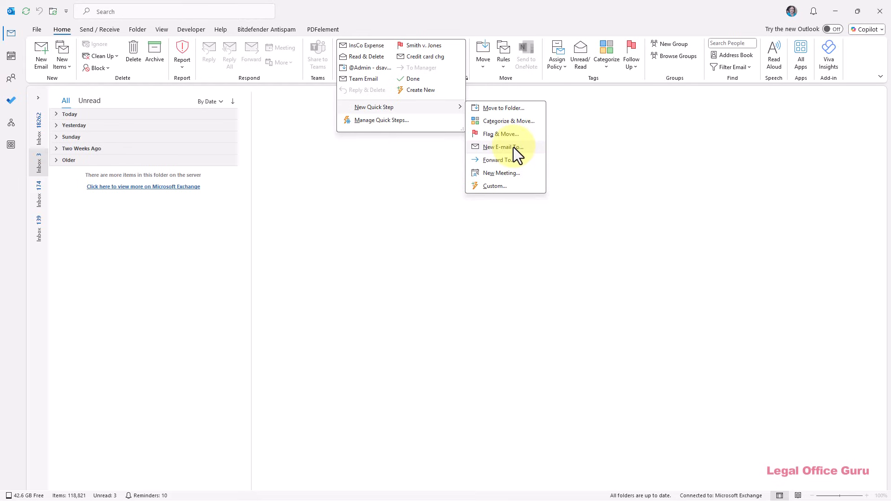
{"action": "left_click", "coordinate": [421, 155]}
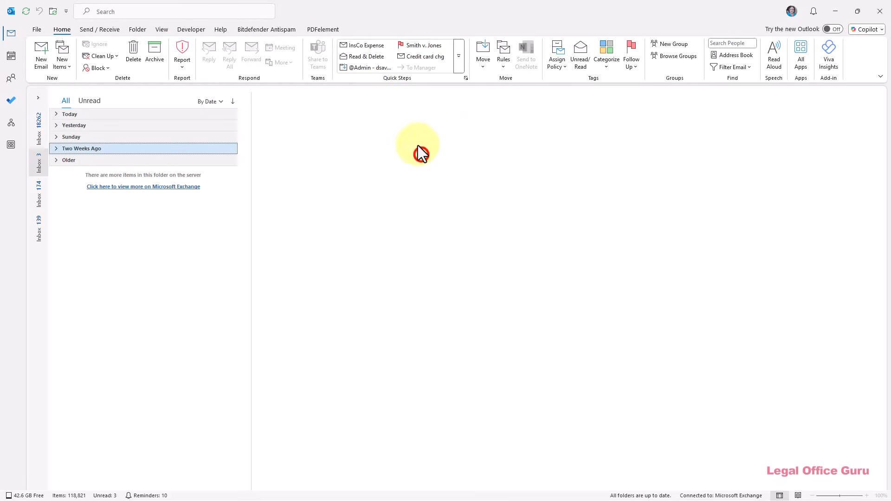
Open the InsCo Expense quick step for editing and show the options of its New Message action.
{"action": "right_click", "coordinate": [377, 47]}
{"action": "left_click", "coordinate": [388, 52]}
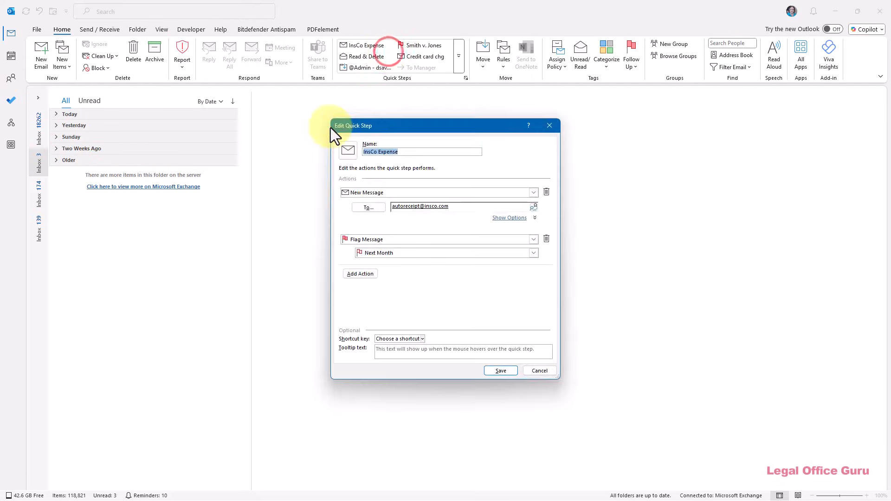
{"action": "left_click", "coordinate": [511, 218]}
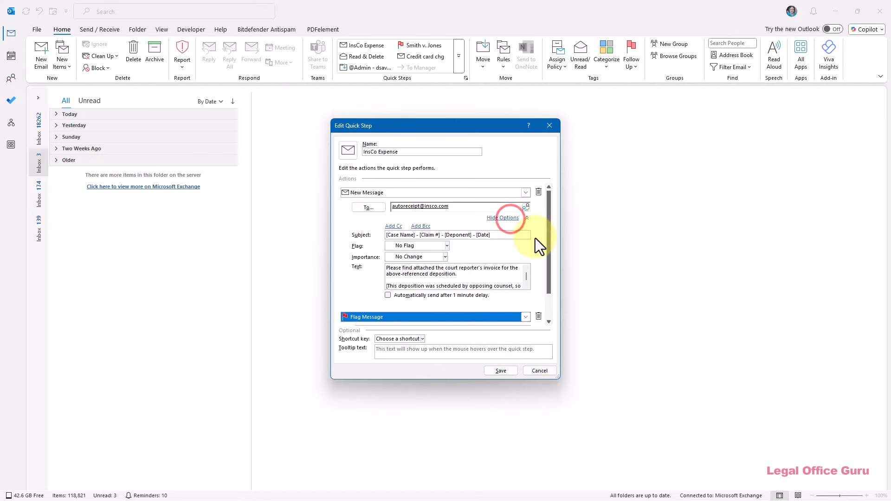
Review the remaining options and actions of the InsCo Expense quick step and close it without saving.
{"action": "left_click_drag", "start_coordinate": [549, 230], "coordinate": [553, 258]}
{"action": "left_click_drag", "start_coordinate": [552, 260], "coordinate": [548, 235]}
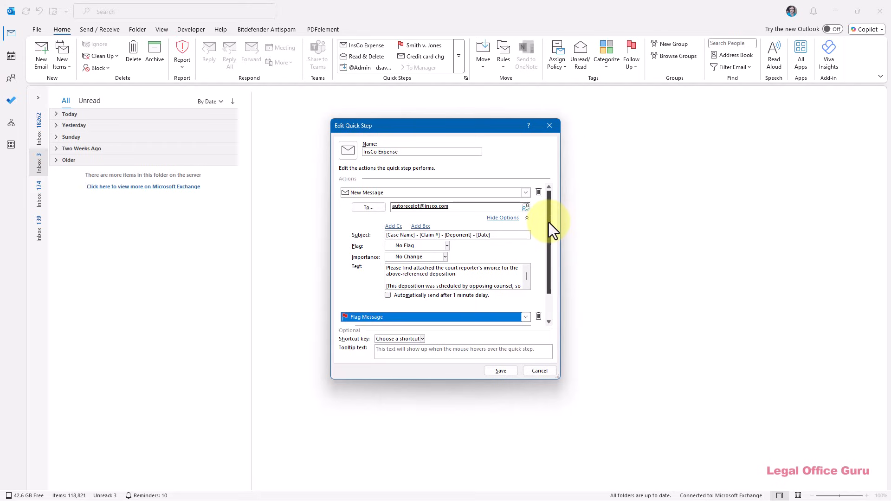
{"action": "left_click", "coordinate": [528, 372]}
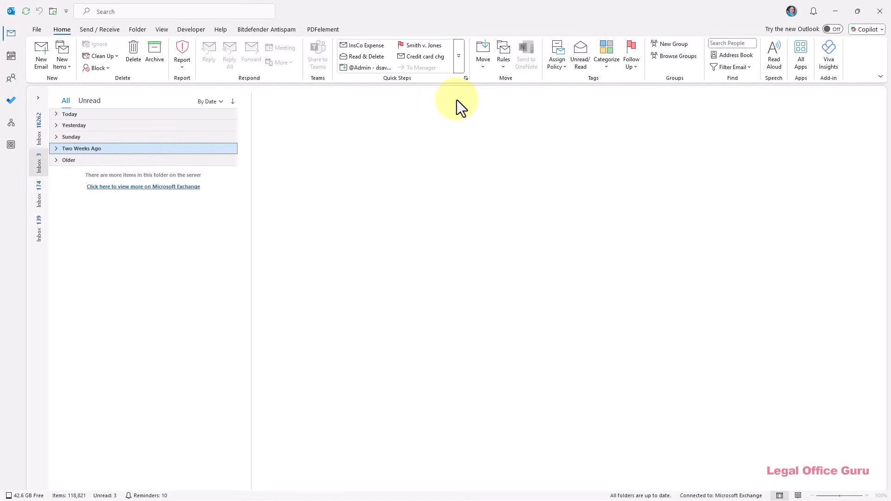
Open the Credit card chg quick step, view its New Message options and close it without saving.
{"action": "right_click", "coordinate": [424, 57]}
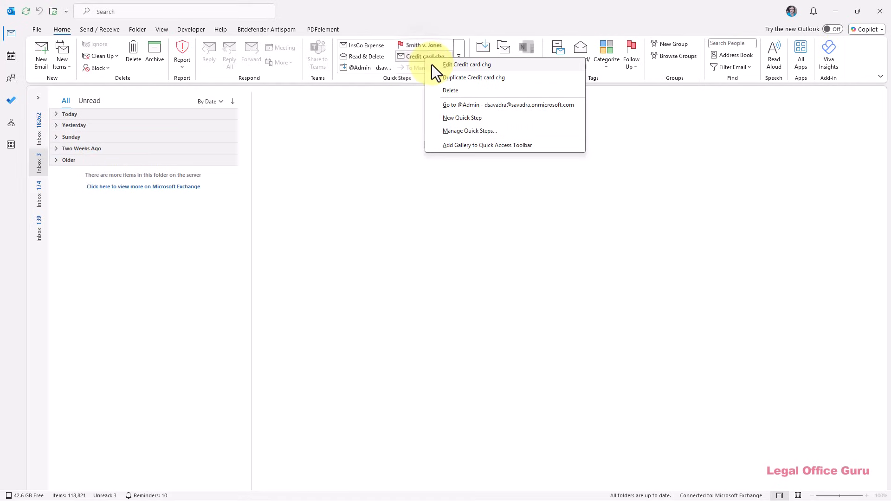
{"action": "left_click", "coordinate": [432, 65]}
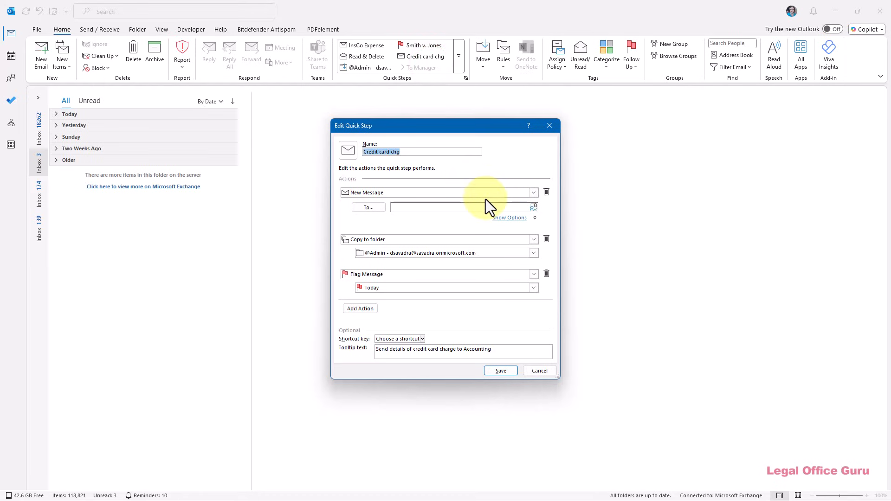
{"action": "left_click", "coordinate": [500, 216]}
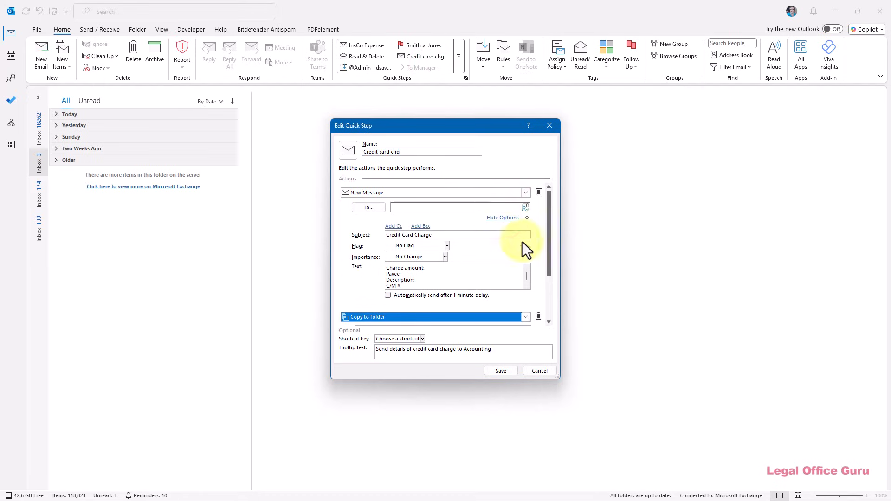
{"action": "left_click", "coordinate": [542, 371]}
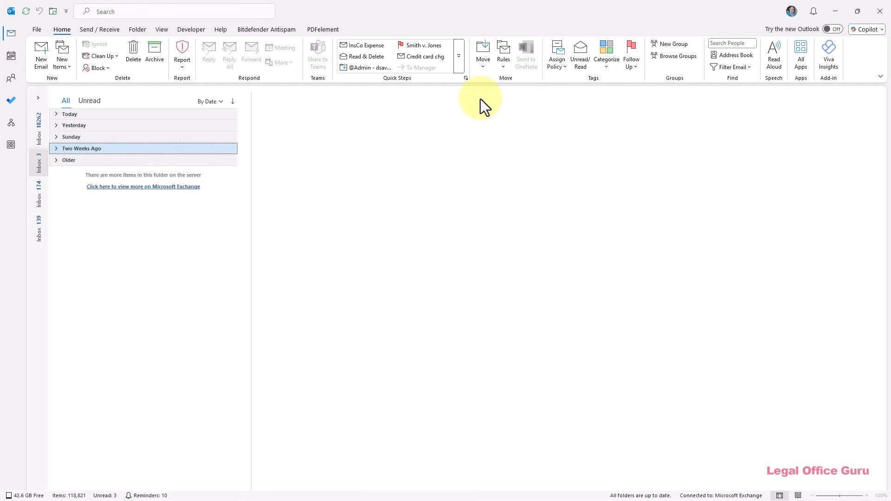
Create a new quick step named "Check Request" with New Message as its action.
{"action": "left_click", "coordinate": [458, 63]}
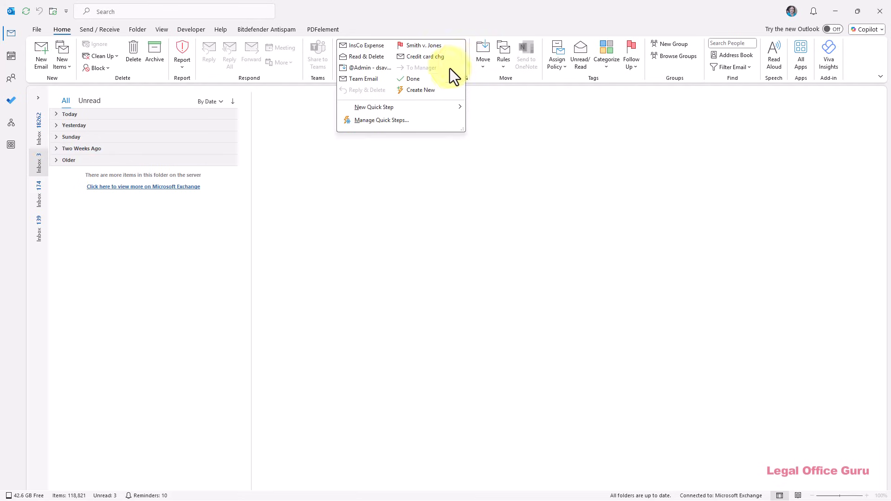
{"action": "left_click", "coordinate": [422, 90]}
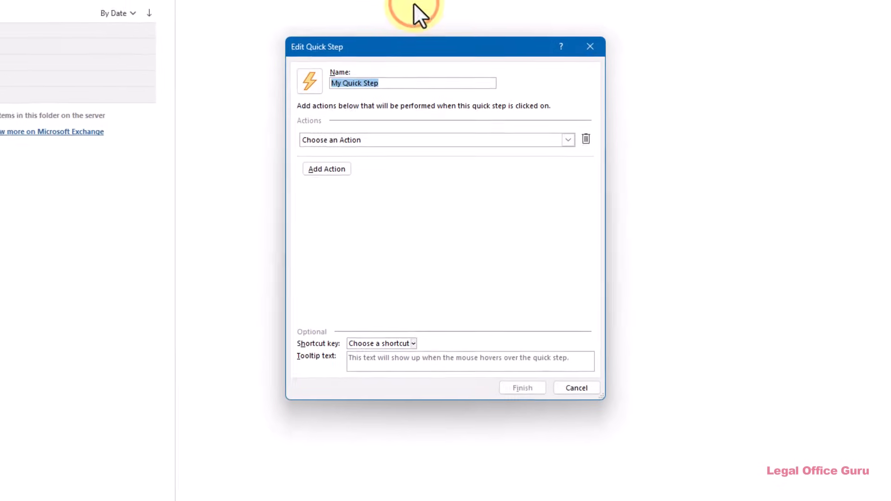
{"action": "type", "text": "Check Request"}
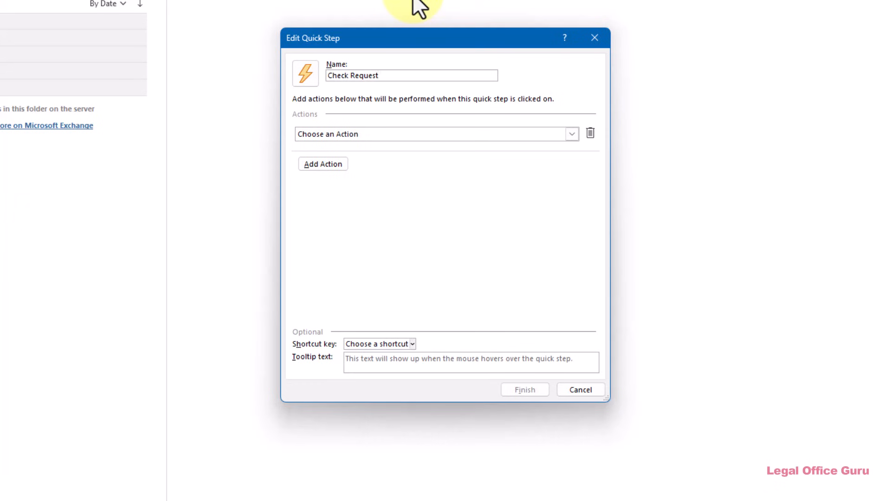
{"action": "left_click", "coordinate": [573, 135]}
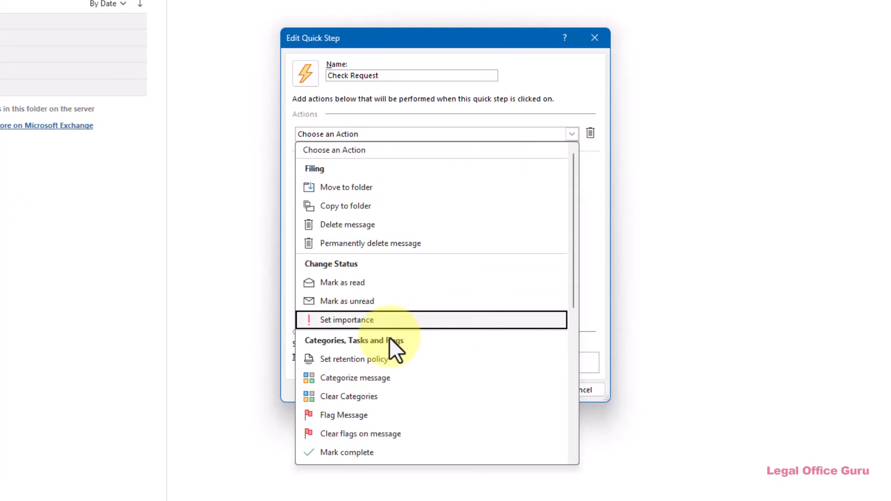
{"action": "scroll", "coordinate": [371, 358], "scroll_direction": "down", "scroll_amount": 4}
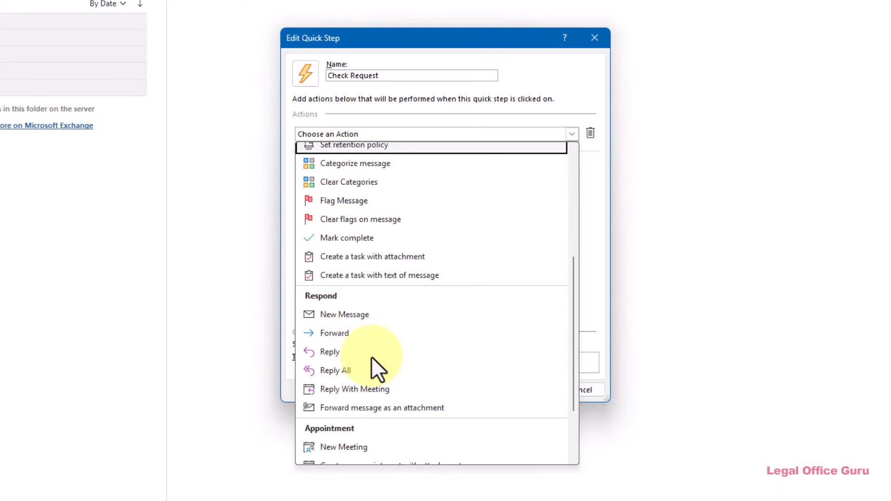
{"action": "left_click", "coordinate": [349, 318]}
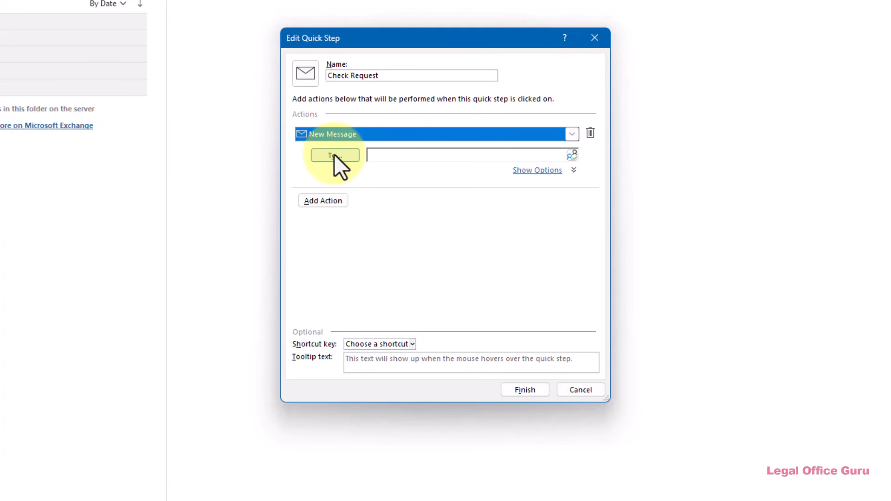
Expand the New Message options, add Cc and Bcc fields, and set the subject to "Check Request".
{"action": "left_click", "coordinate": [538, 172]}
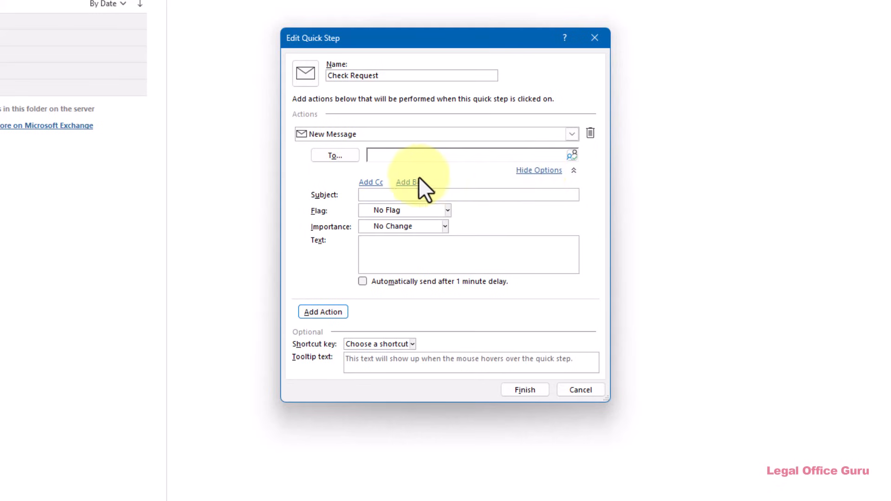
{"action": "left_click", "coordinate": [372, 182]}
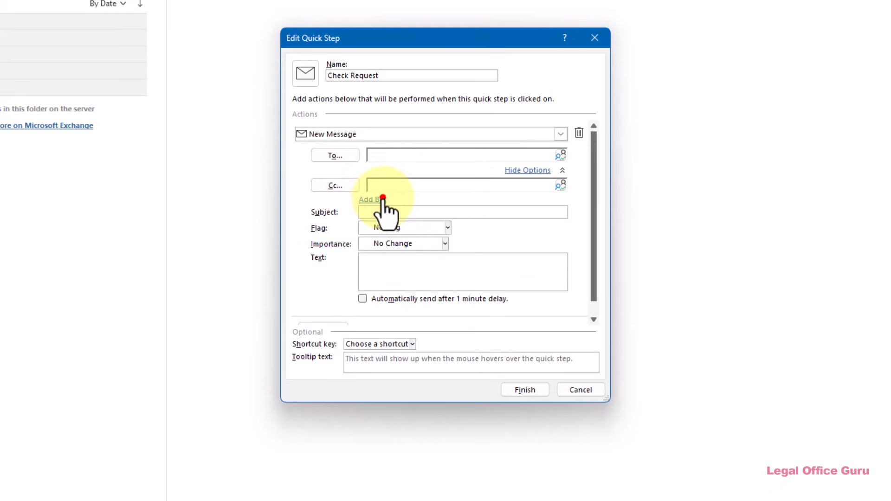
{"action": "left_click", "coordinate": [376, 200]}
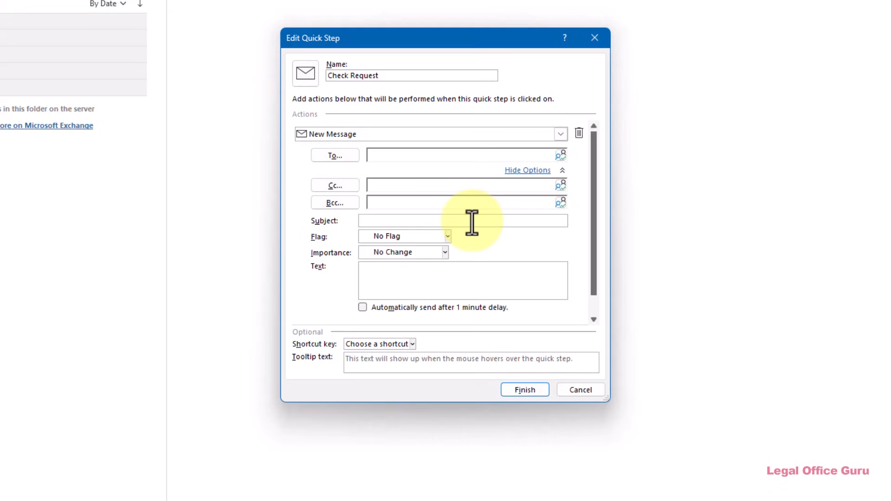
{"action": "type", "text": "Check Request"}
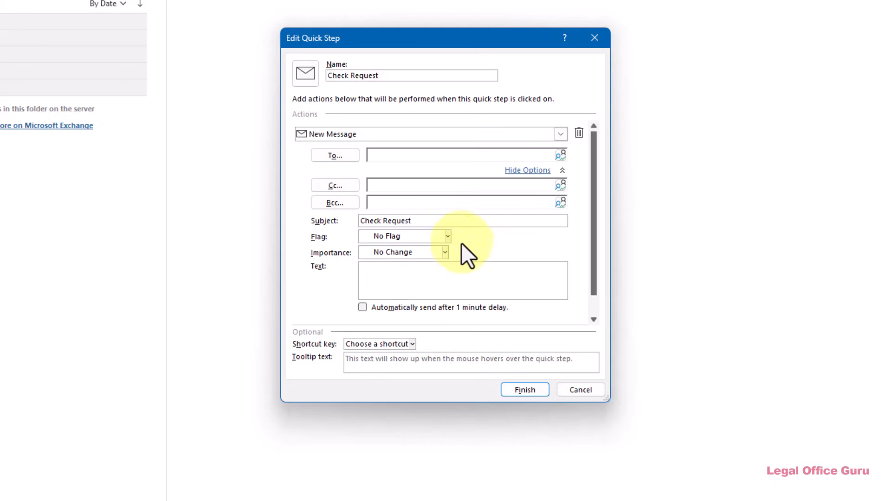
View the message's Flag and Importance choices and the recipient address book, leaving all of them unset.
{"action": "left_click", "coordinate": [446, 237]}
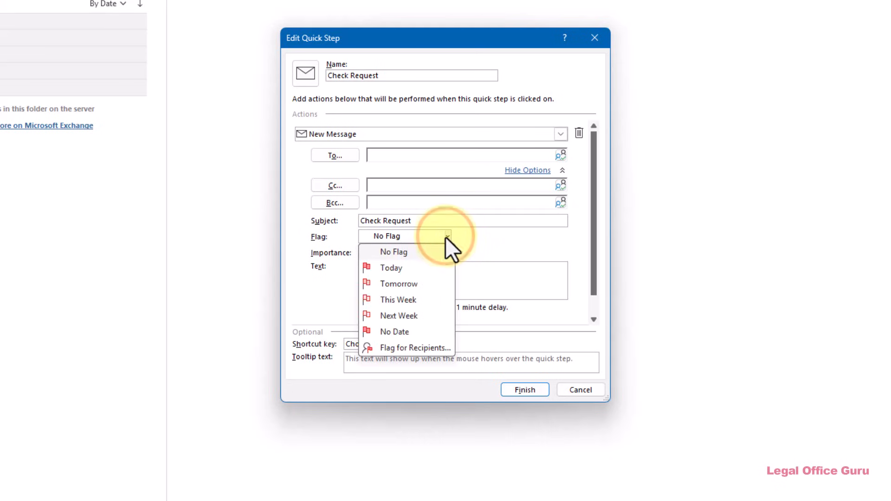
{"action": "left_click", "coordinate": [445, 237]}
{"action": "left_click", "coordinate": [444, 253]}
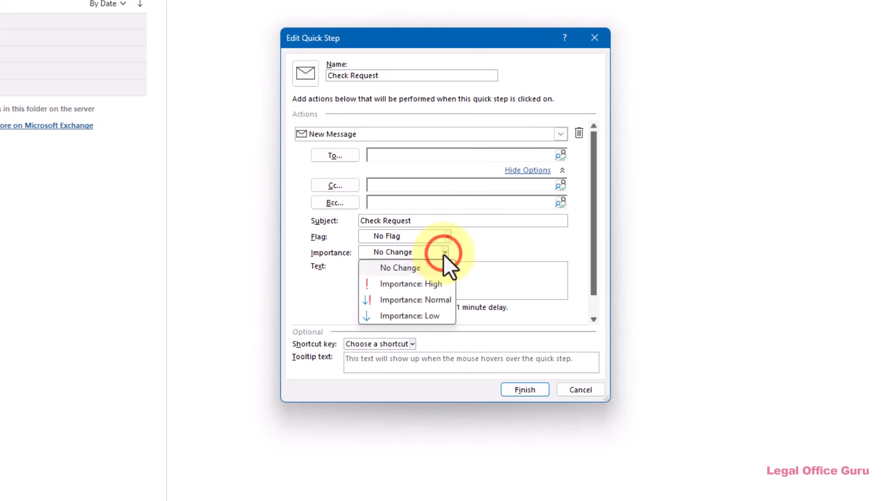
{"action": "left_click", "coordinate": [444, 254]}
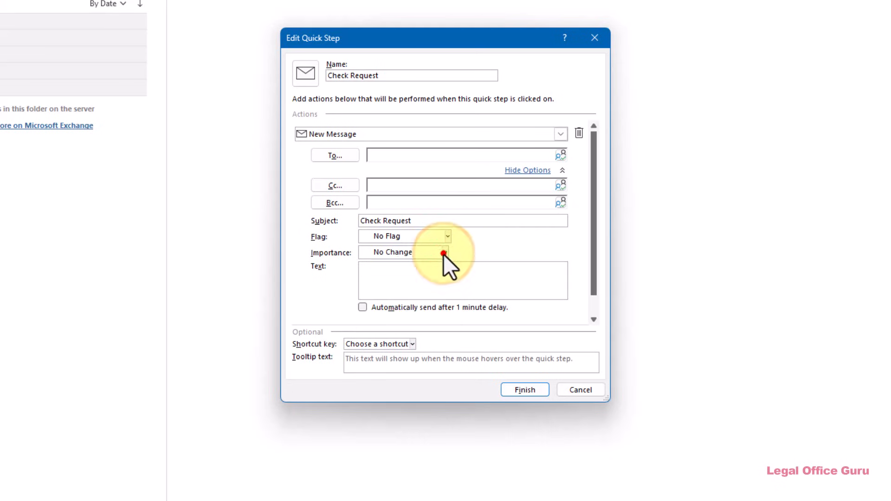
{"action": "left_click", "coordinate": [473, 283]}
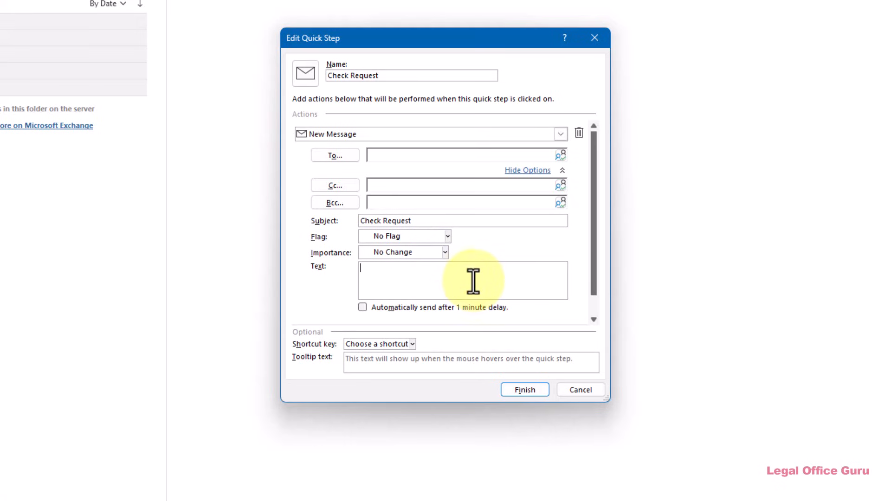
{"action": "left_click", "coordinate": [353, 156]}
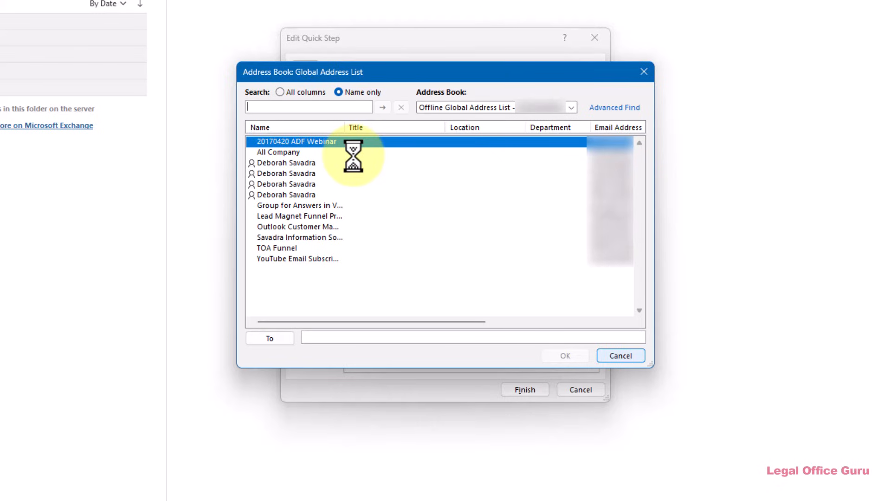
{"action": "left_click", "coordinate": [621, 356]}
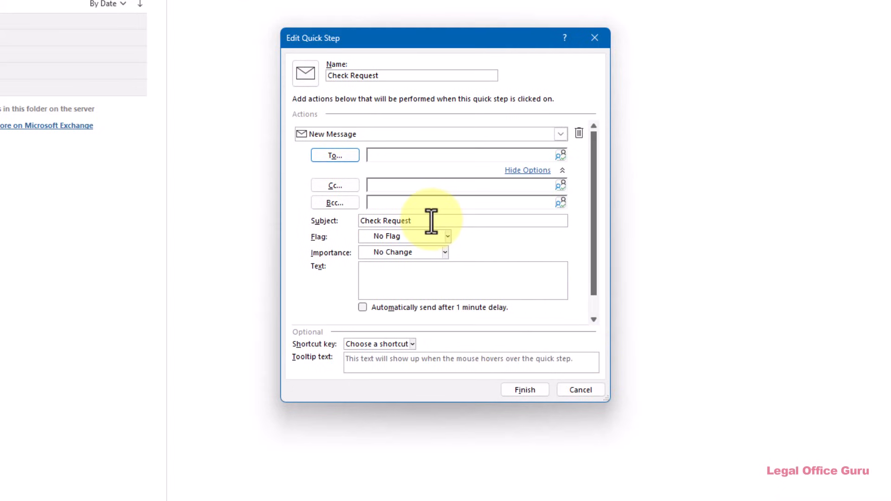
Enter the message text as separate lines for "Payee:", "Address:", "Client/Matter #:" and "Description:".
{"action": "left_click", "coordinate": [427, 268]}
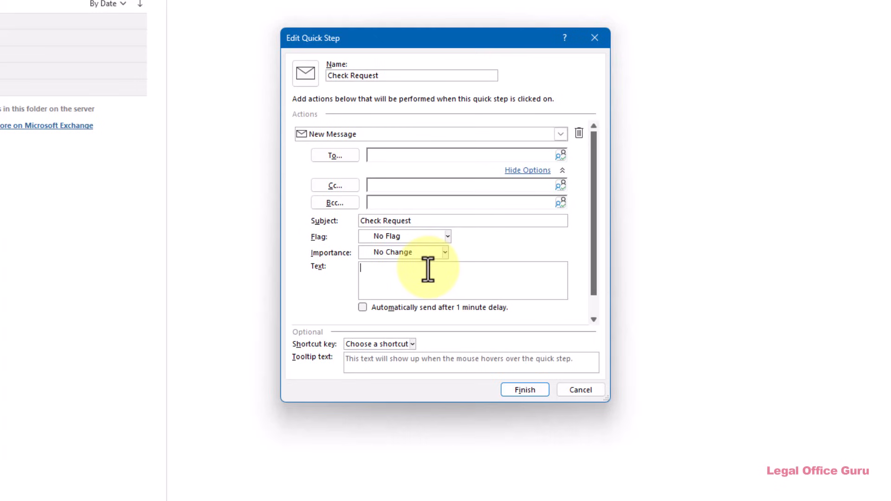
{"action": "type", "text": "Payee: Address: Client/Matter #: Description:"}
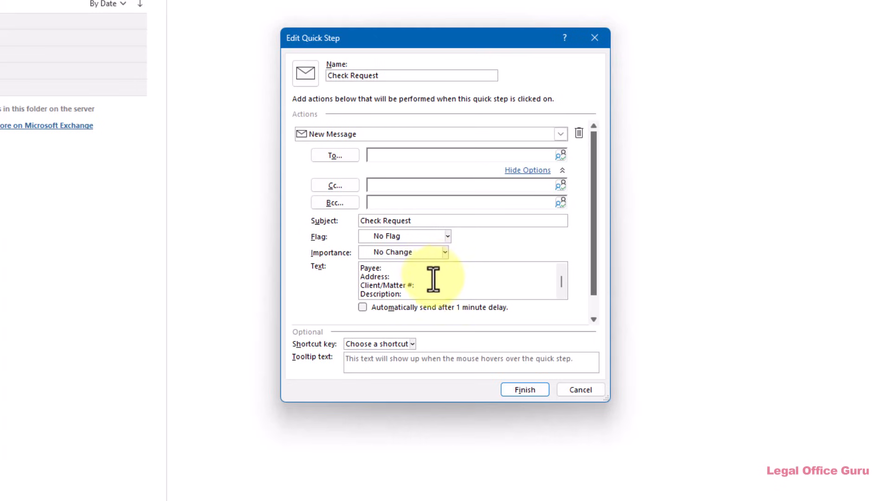
{"action": "mouse_move", "coordinate": [558, 280]}
{"action": "left_mouse_down"}
{"action": "mouse_move", "coordinate": [563, 271]}
{"action": "mouse_move", "coordinate": [563, 285]}
{"action": "left_mouse_up"}
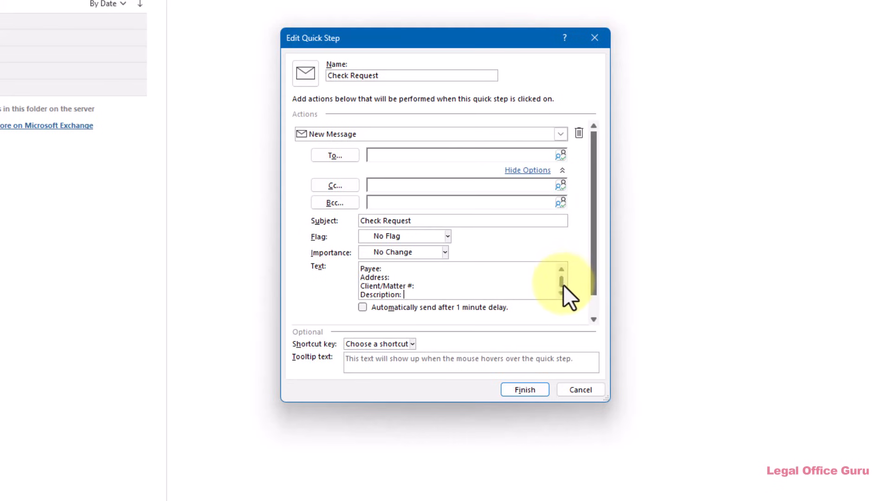
Save the Check Request quick step and run it.
{"action": "left_click", "coordinate": [595, 307]}
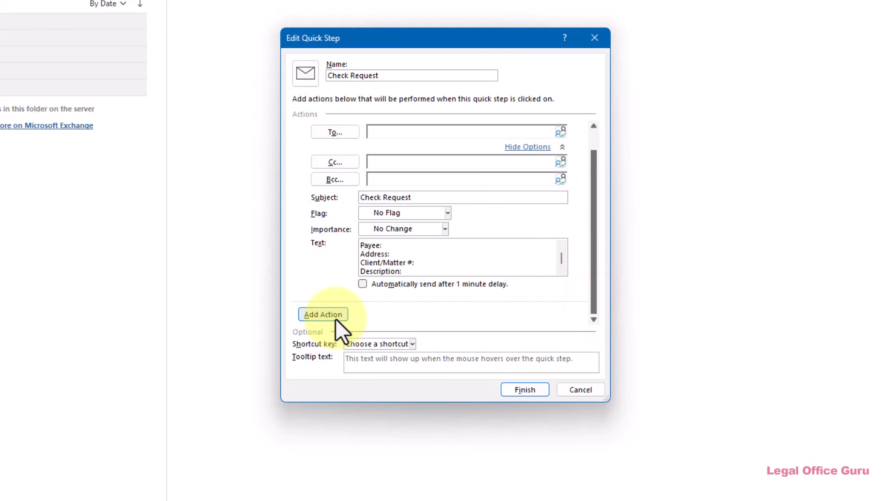
{"action": "left_click", "coordinate": [509, 388]}
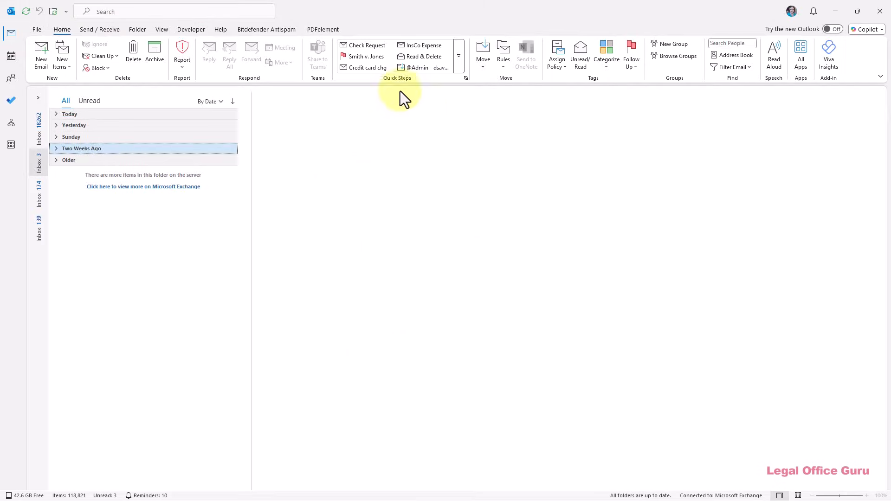
{"action": "left_click", "coordinate": [363, 46]}
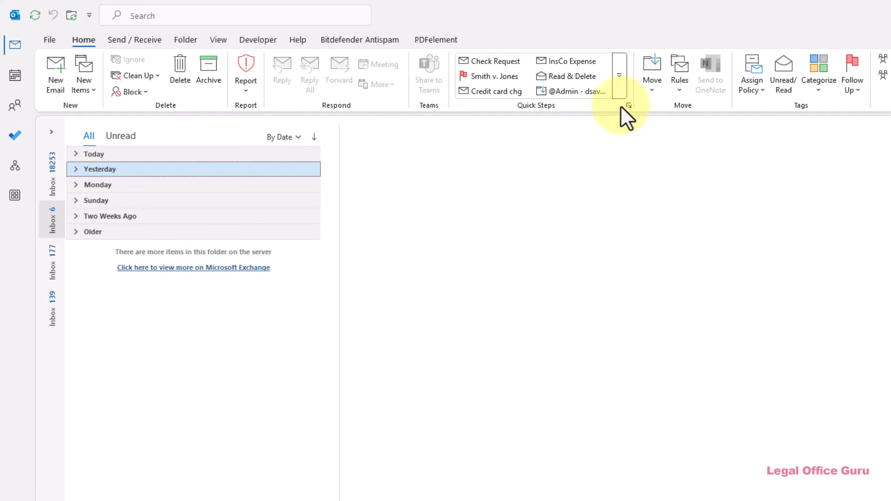
Open the quick step management dialog and move Read & Delete to the first place in the list.
{"action": "left_click", "coordinate": [618, 88]}
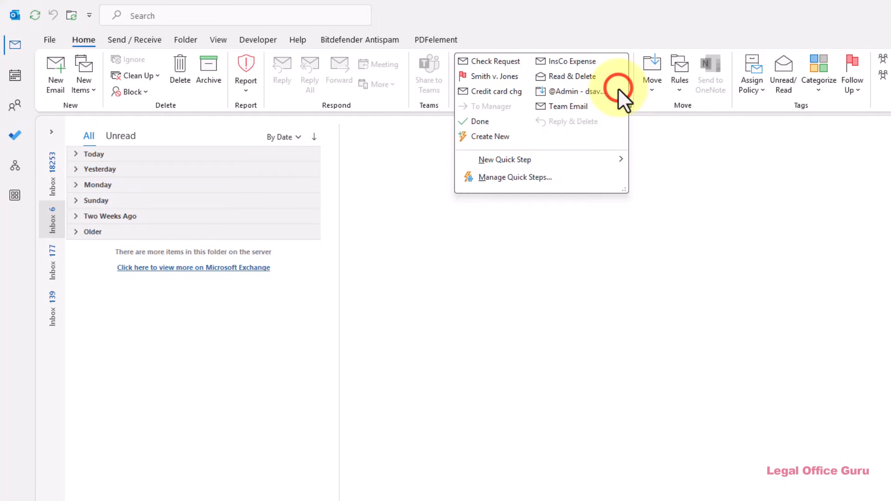
{"action": "left_click", "coordinate": [560, 177]}
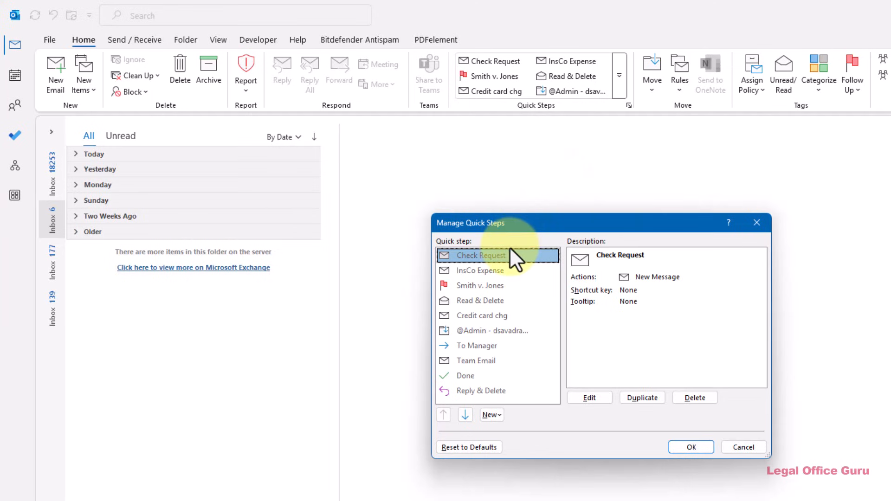
{"action": "left_click", "coordinate": [493, 302]}
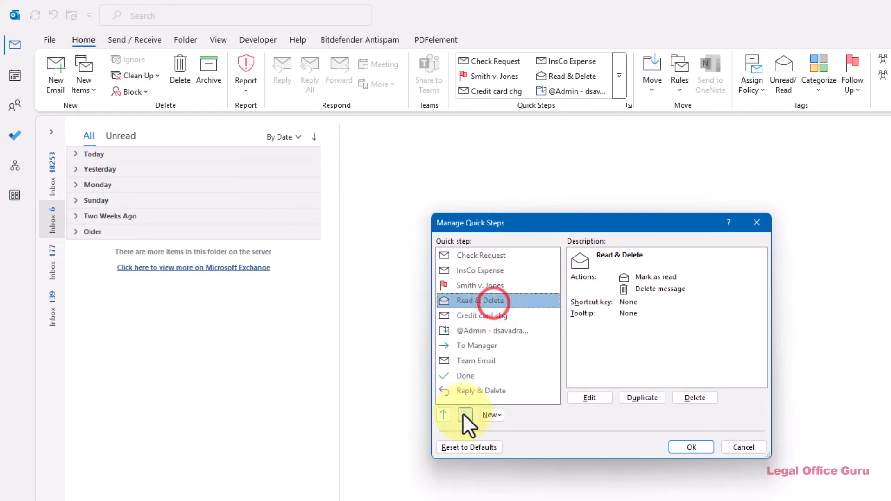
{"action": "left_click", "coordinate": [444, 414]}
{"action": "left_click", "coordinate": [444, 414]}
{"action": "left_click", "coordinate": [443, 414]}
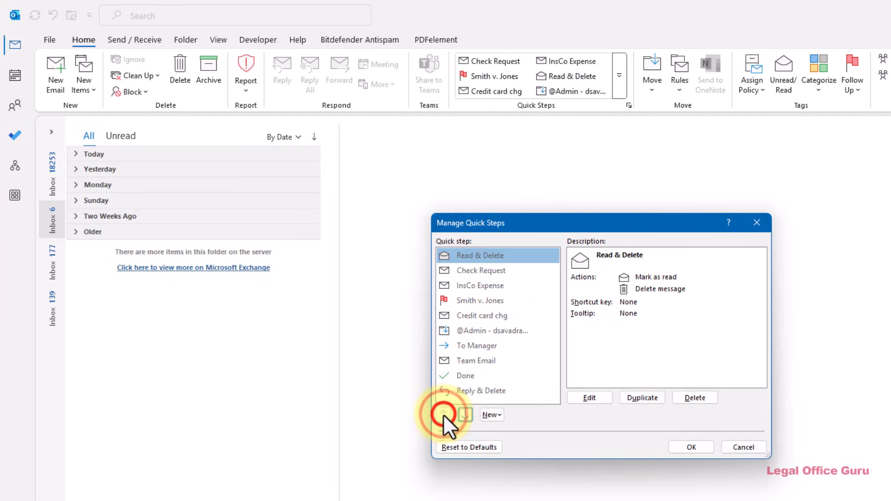
Move the Smith v. Jones quick step one place down, below Credit card chg, and confirm the new order.
{"action": "left_click", "coordinate": [466, 300]}
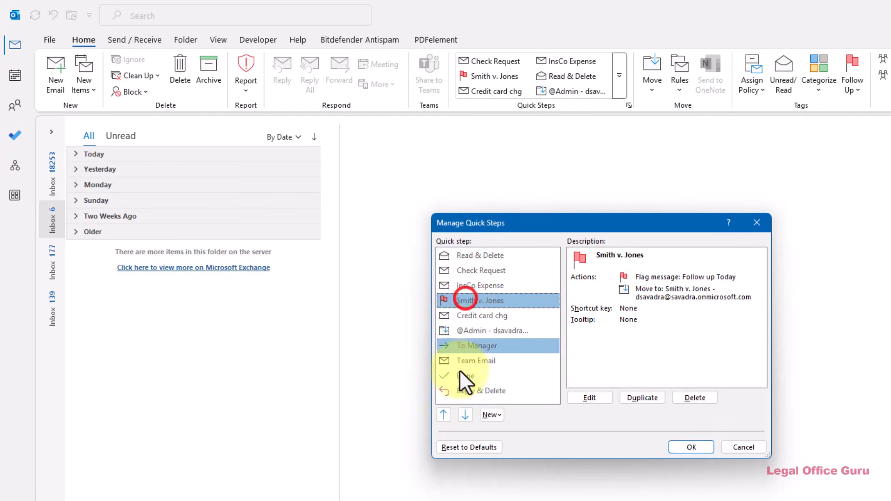
{"action": "left_click", "coordinate": [459, 416]}
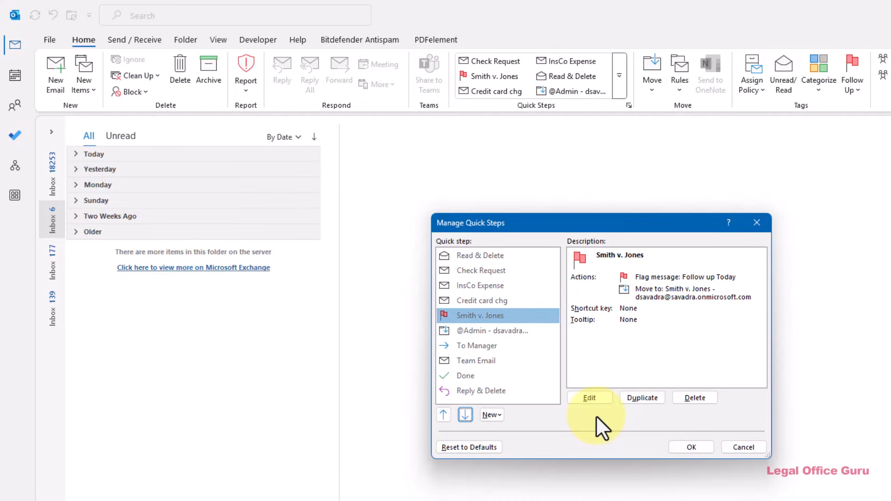
{"action": "left_click", "coordinate": [684, 449]}
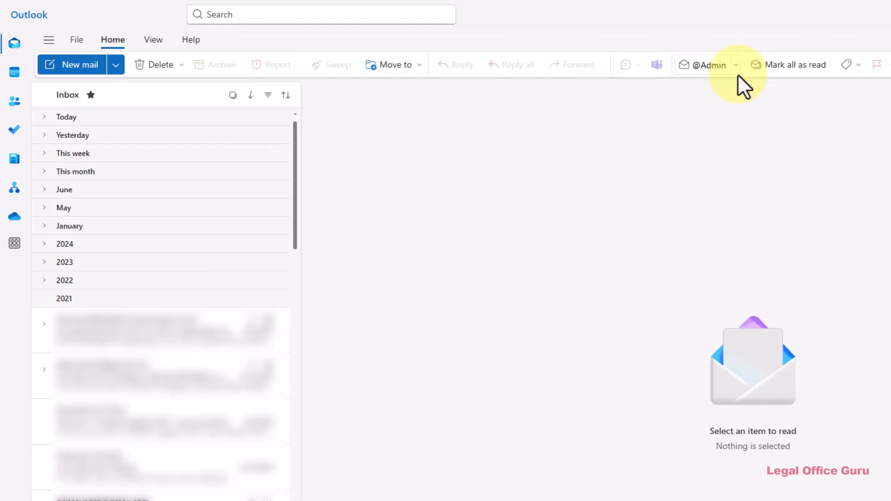
{"action": "left_click", "coordinate": [736, 69]}
{"action": "left_click", "coordinate": [706, 139]}
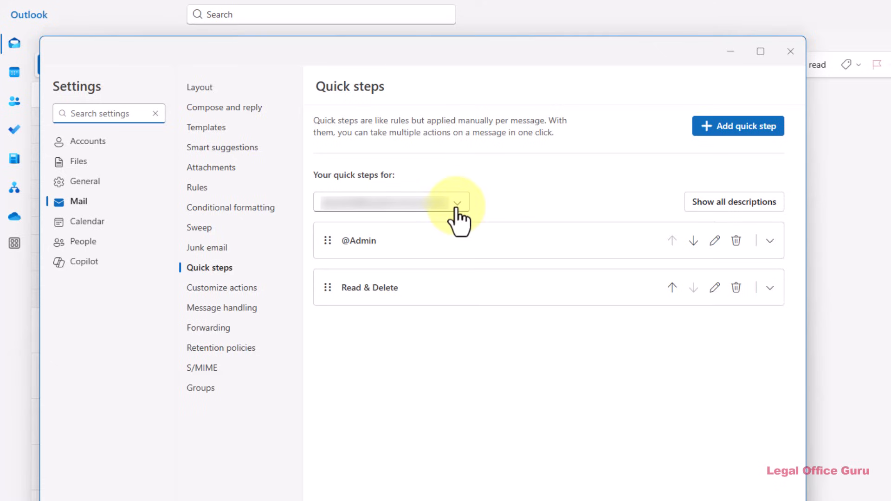
{"action": "left_click", "coordinate": [679, 287]}
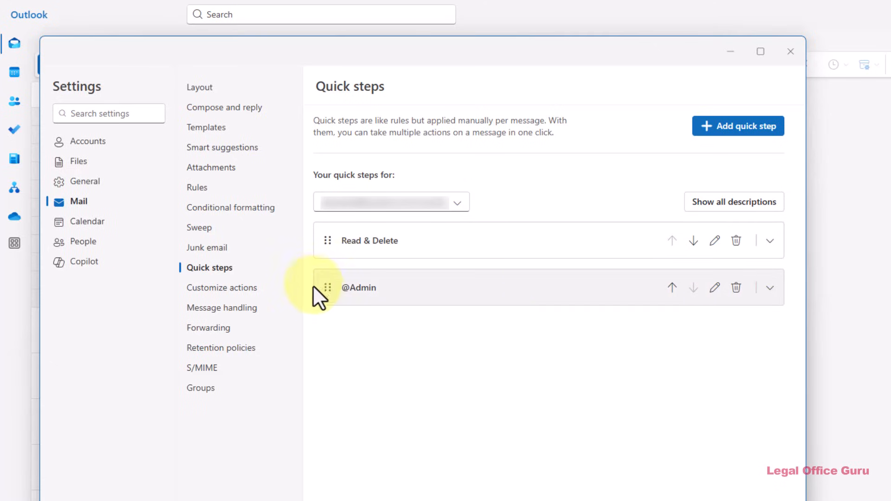
{"action": "left_click_drag", "start_coordinate": [329, 289], "coordinate": [328, 238]}
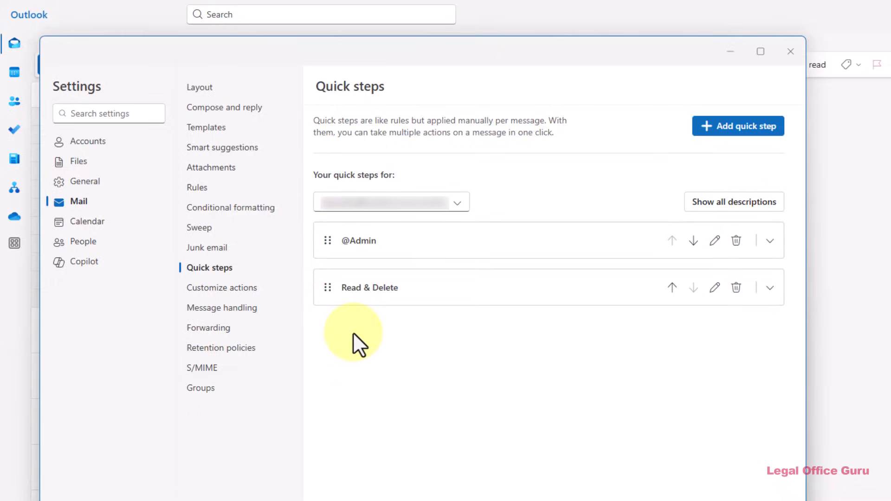